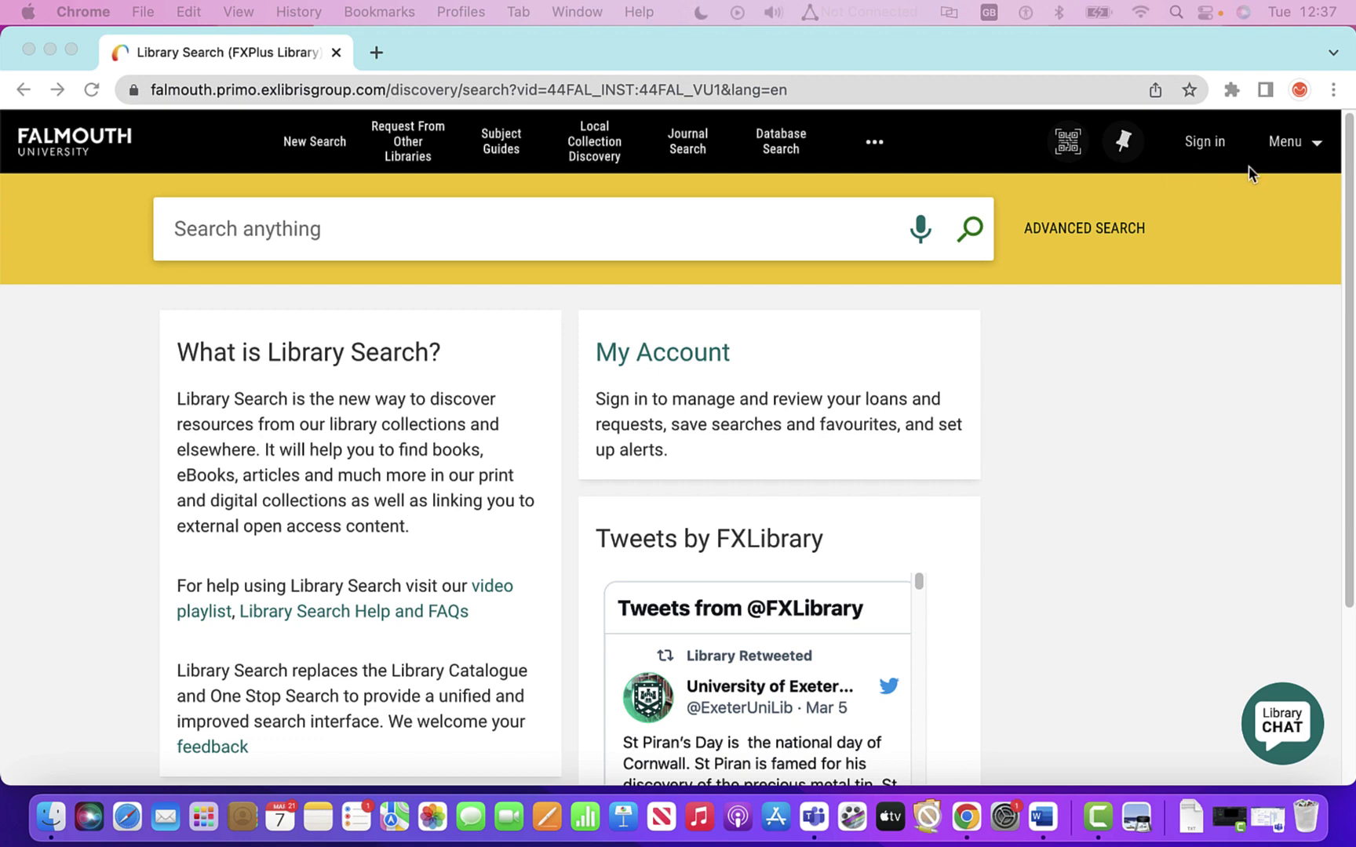
- Sign in with the Staff and Student Login account and place the cursor in the search box
{"action": "left_click", "coordinate": [1205, 143]}
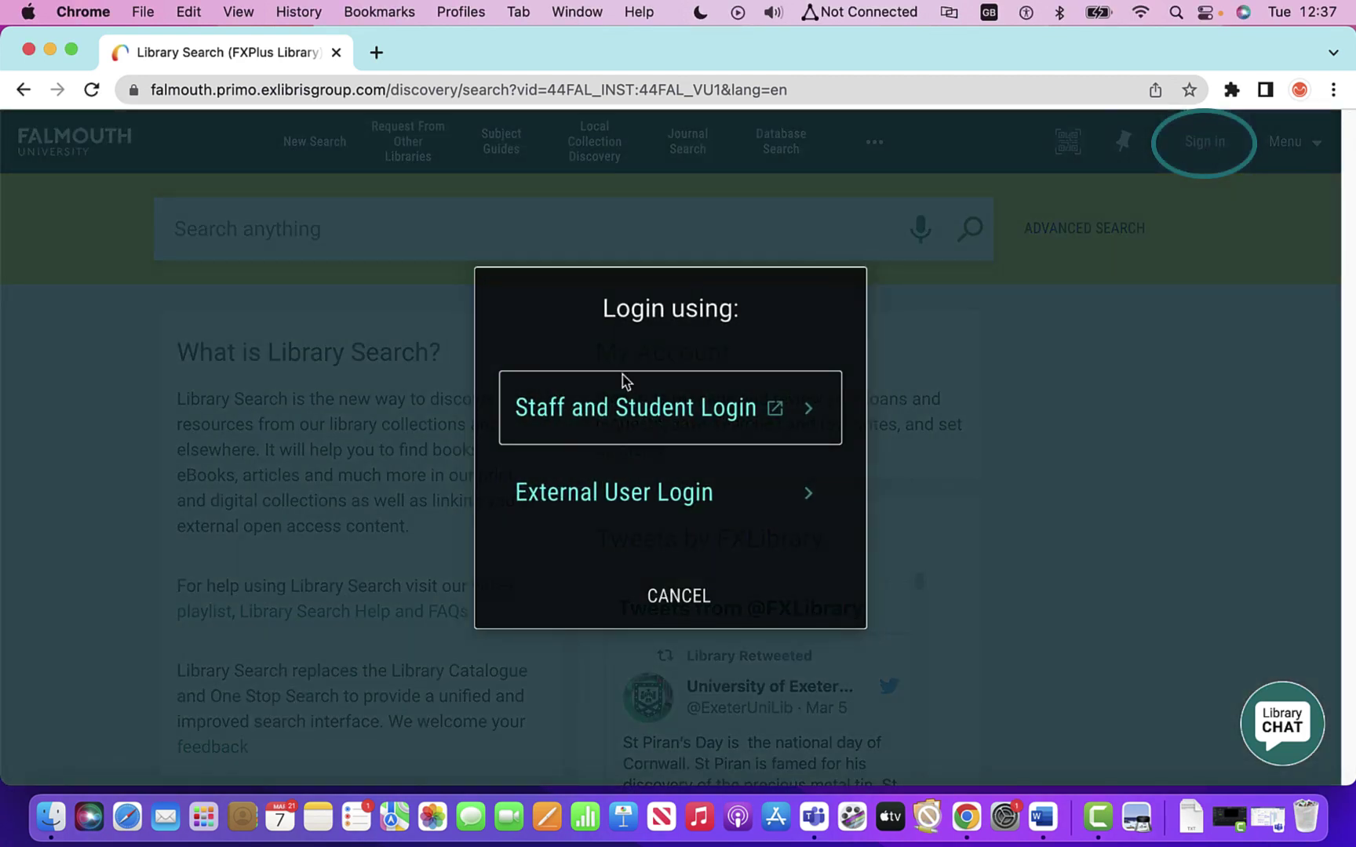
{"action": "left_click", "coordinate": [658, 418]}
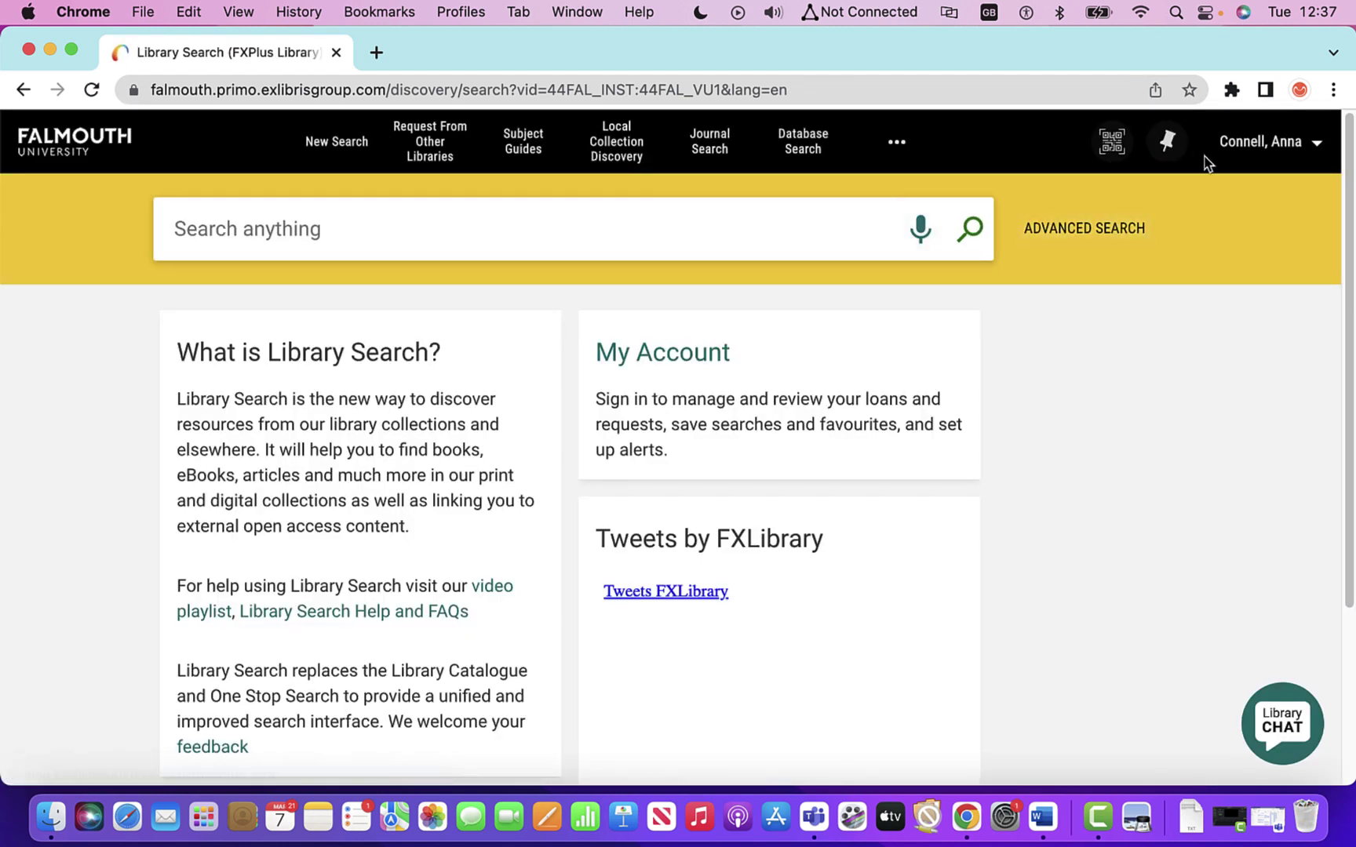
{"action": "left_click", "coordinate": [621, 239]}
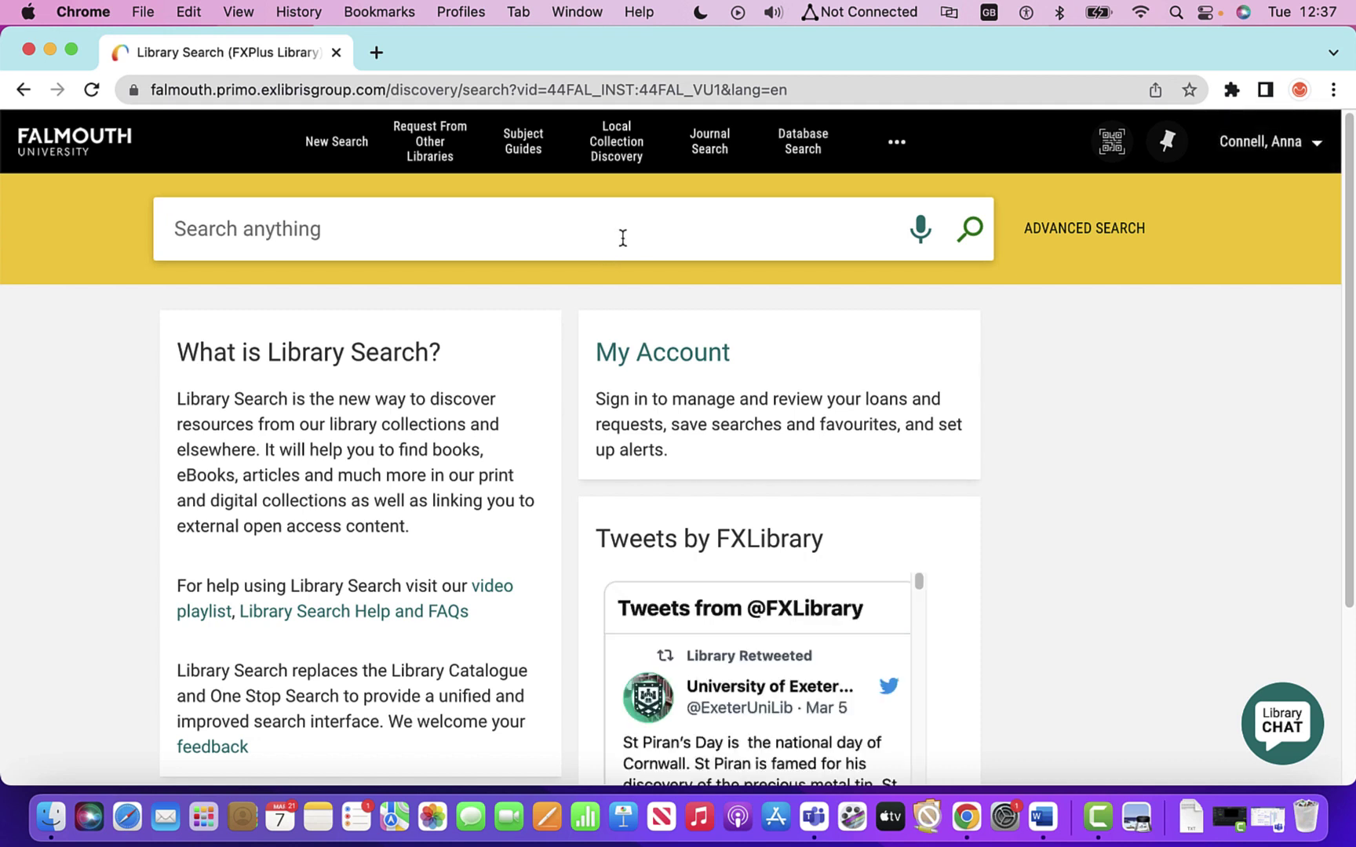
- Search everything for 'artificial intelligence', returning 770,468 results
{"action": "type", "text": "artifi"}
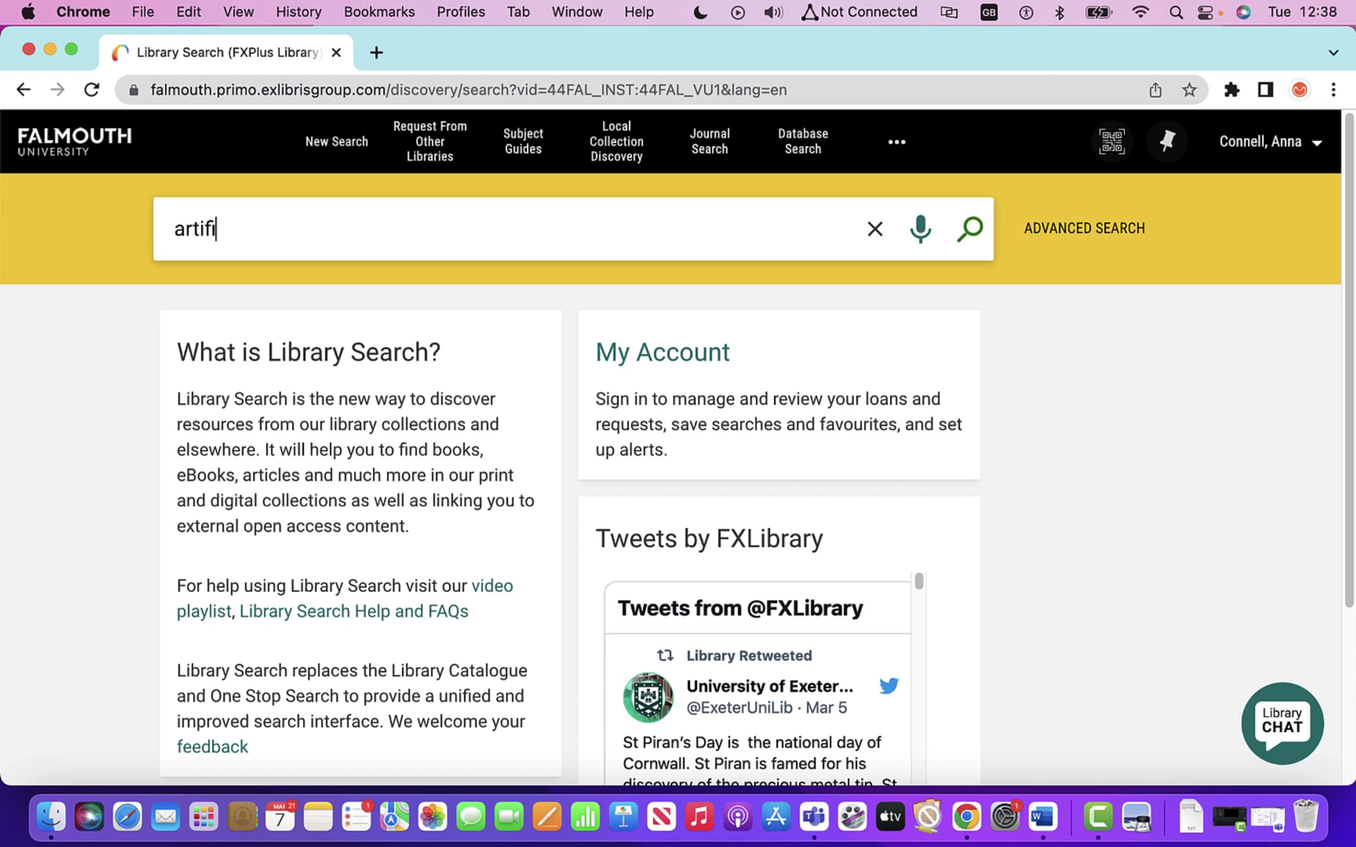
{"action": "type", "text": "c"}
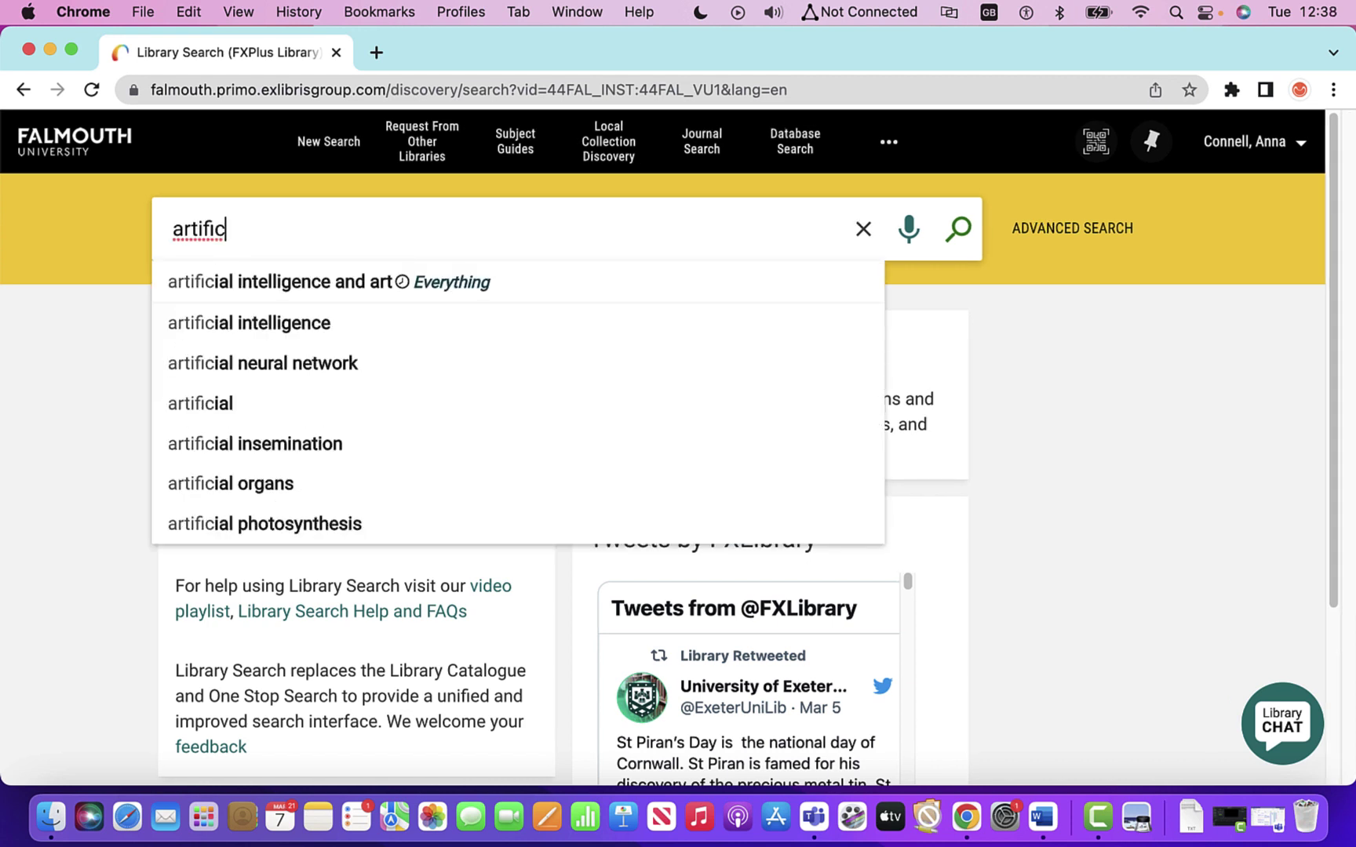
{"action": "type", "text": "ial intelligence"}
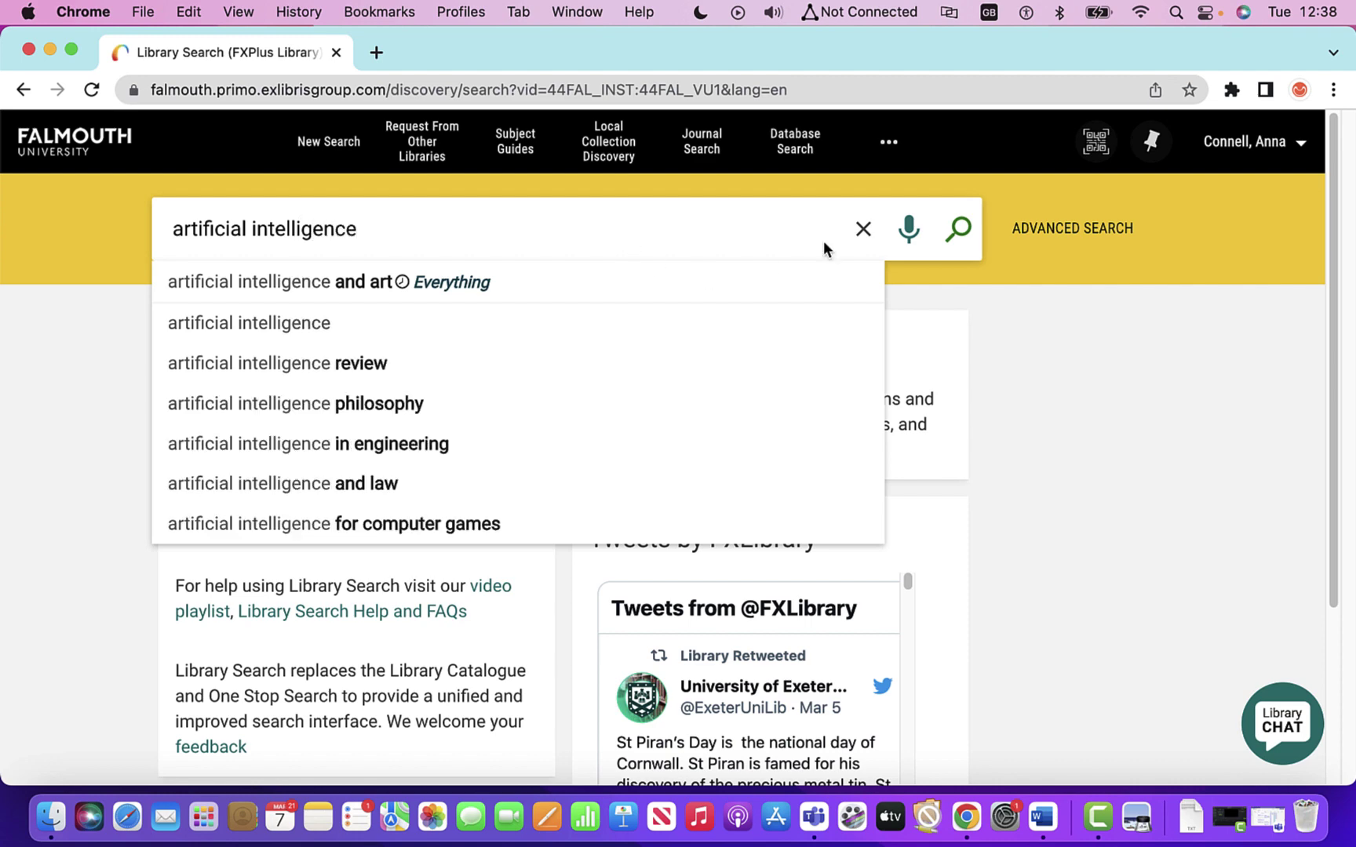
{"action": "left_click", "coordinate": [956, 235]}
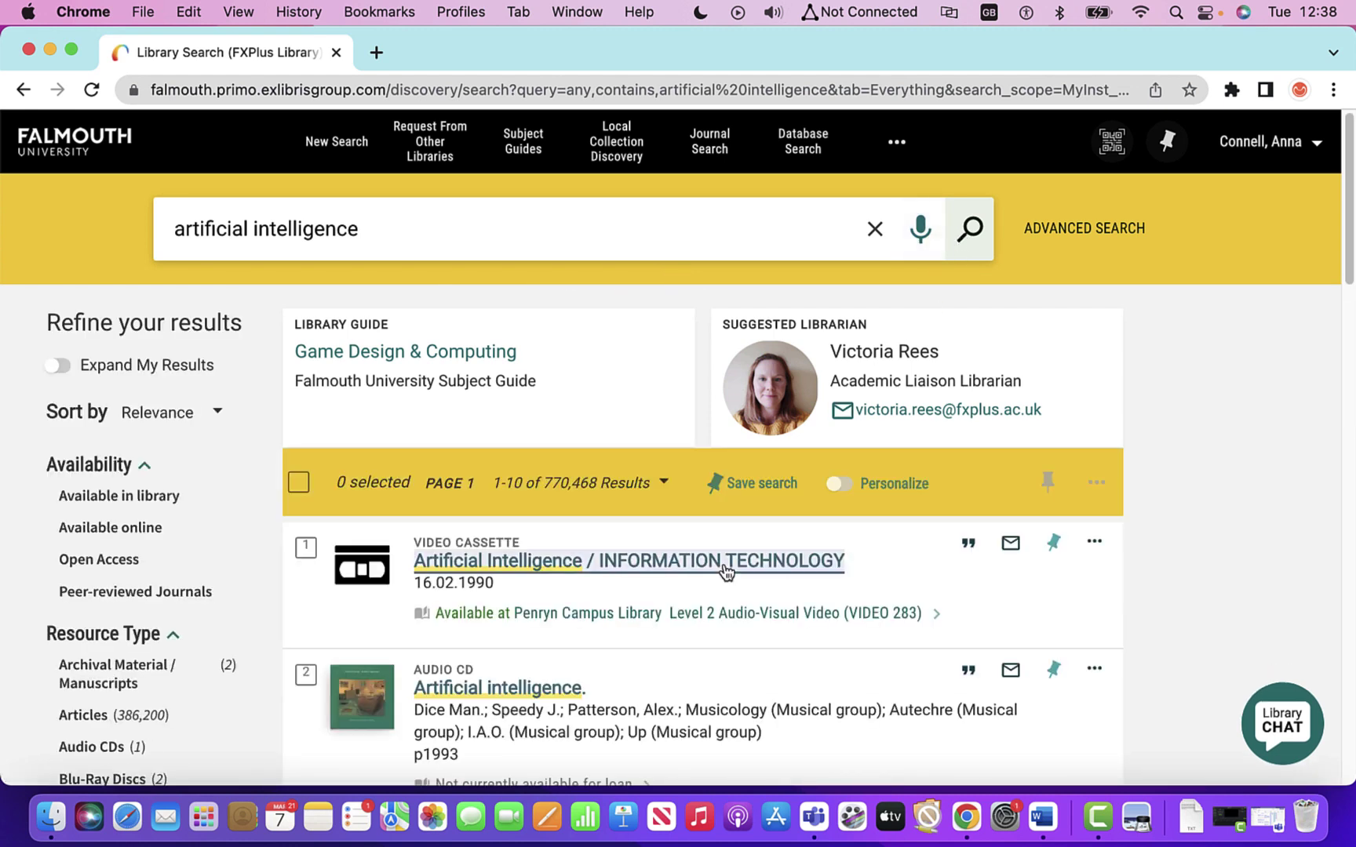
- Save the 'artificial intelligence' search to favourites with e-mail update notifications turned on
{"action": "left_click", "coordinate": [783, 482]}
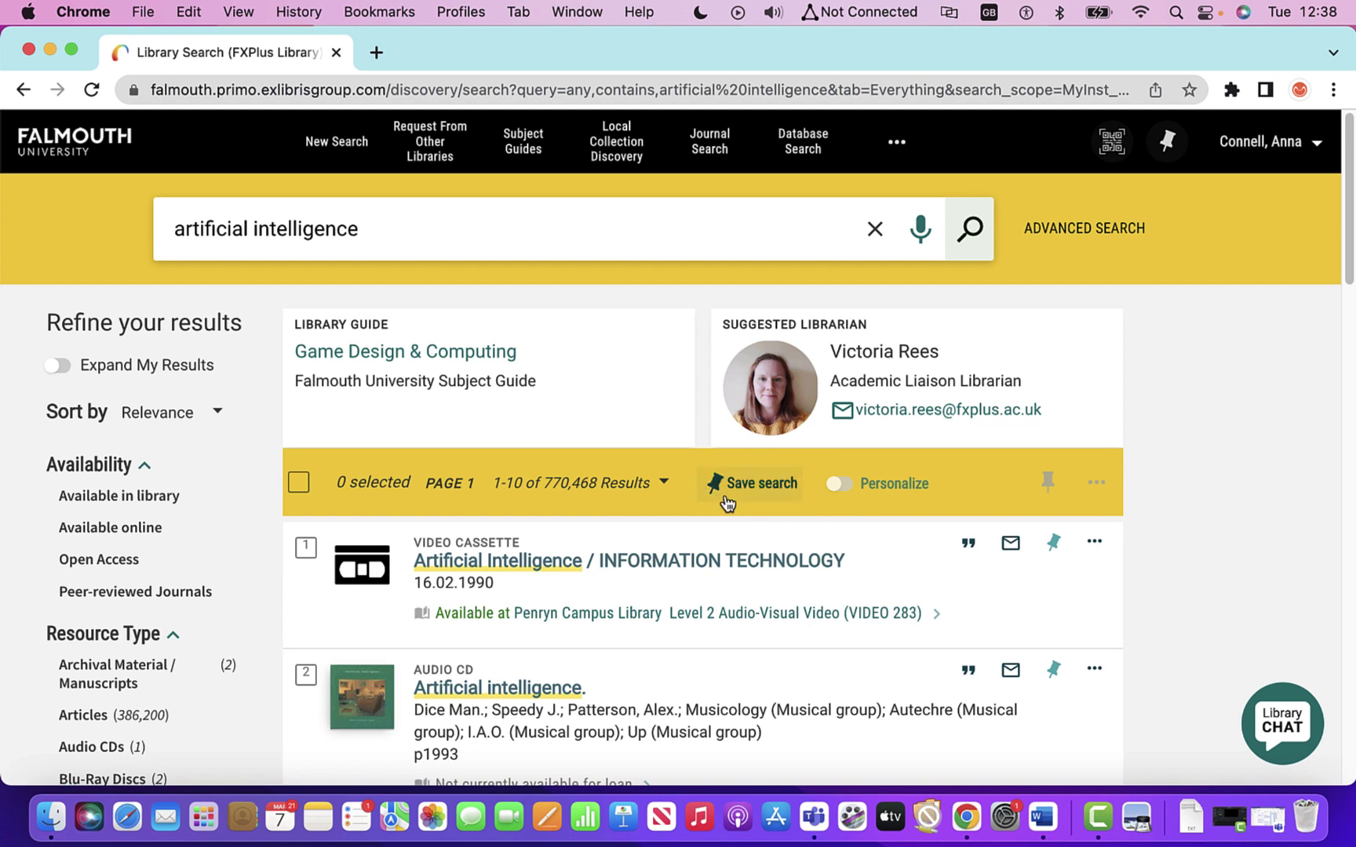
{"action": "left_click", "coordinate": [769, 486]}
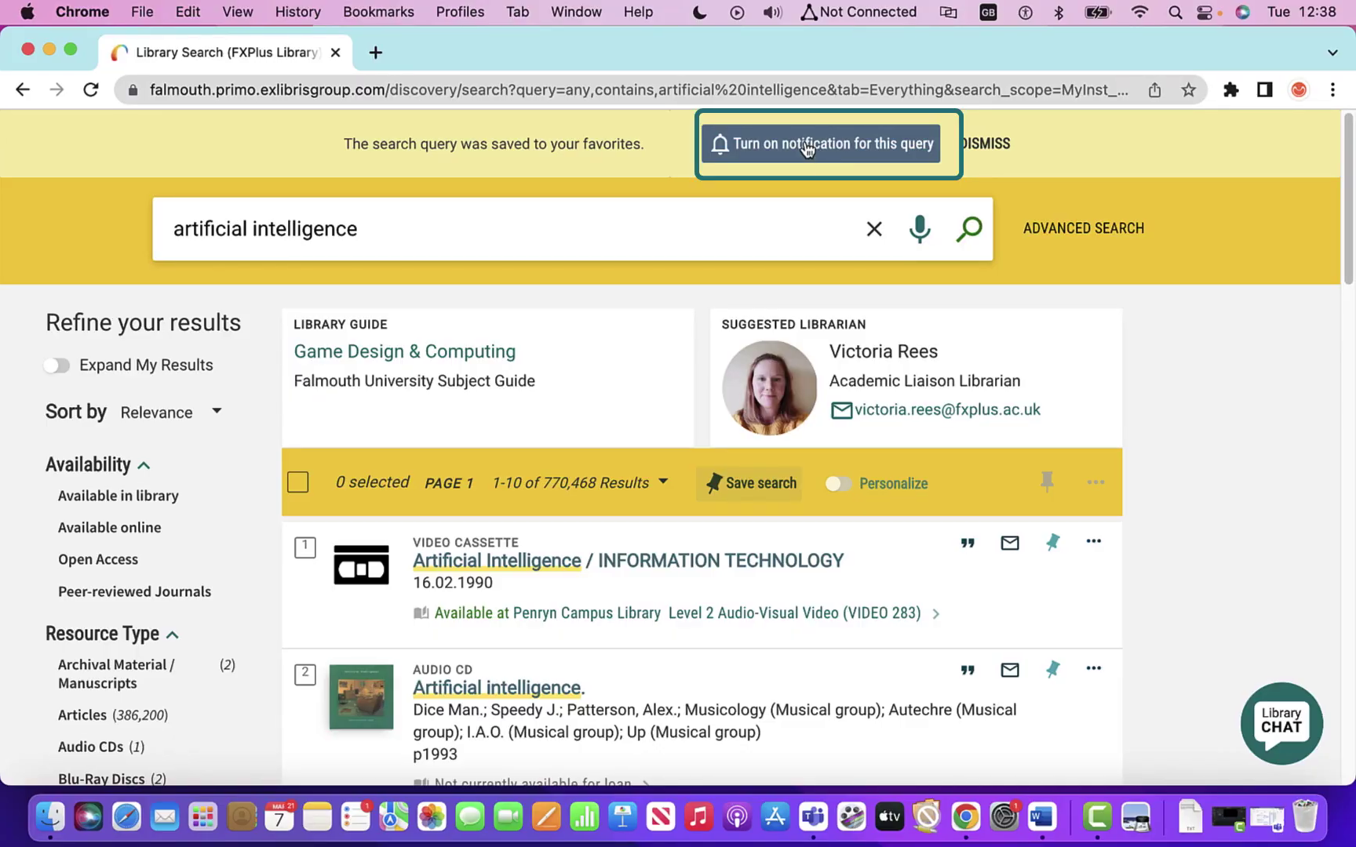
{"action": "left_click", "coordinate": [807, 149]}
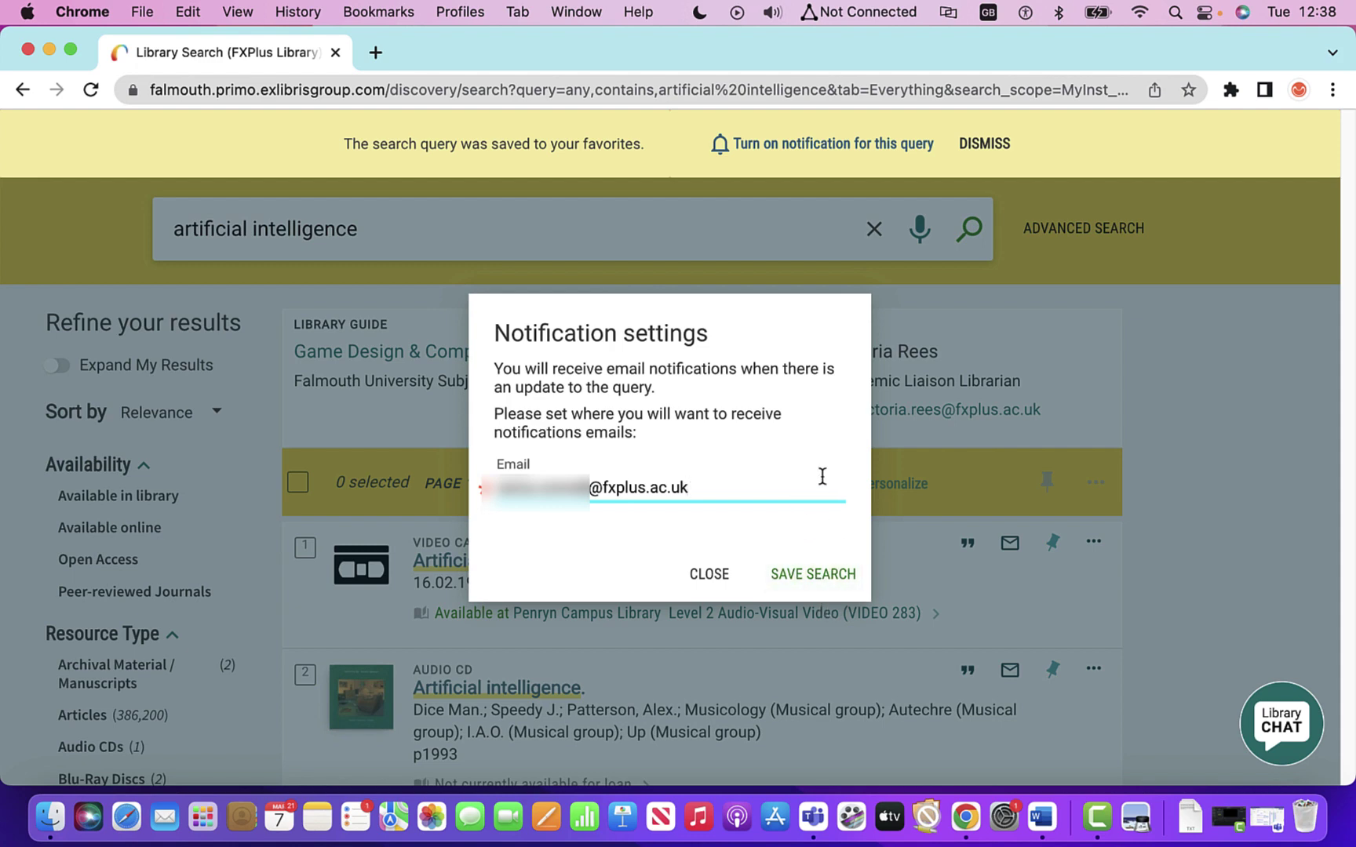
{"action": "left_click", "coordinate": [791, 579]}
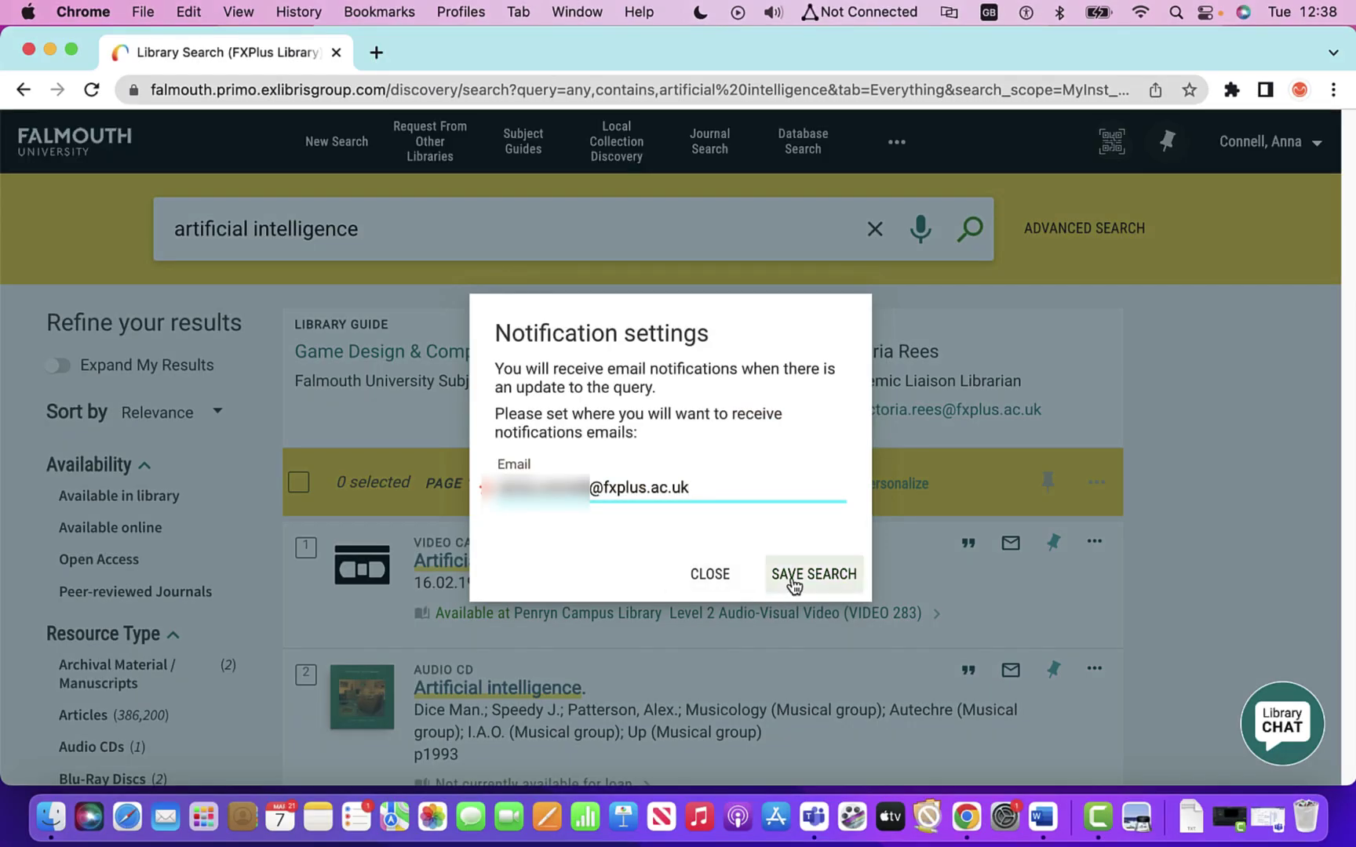
{"action": "left_click", "coordinate": [792, 582]}
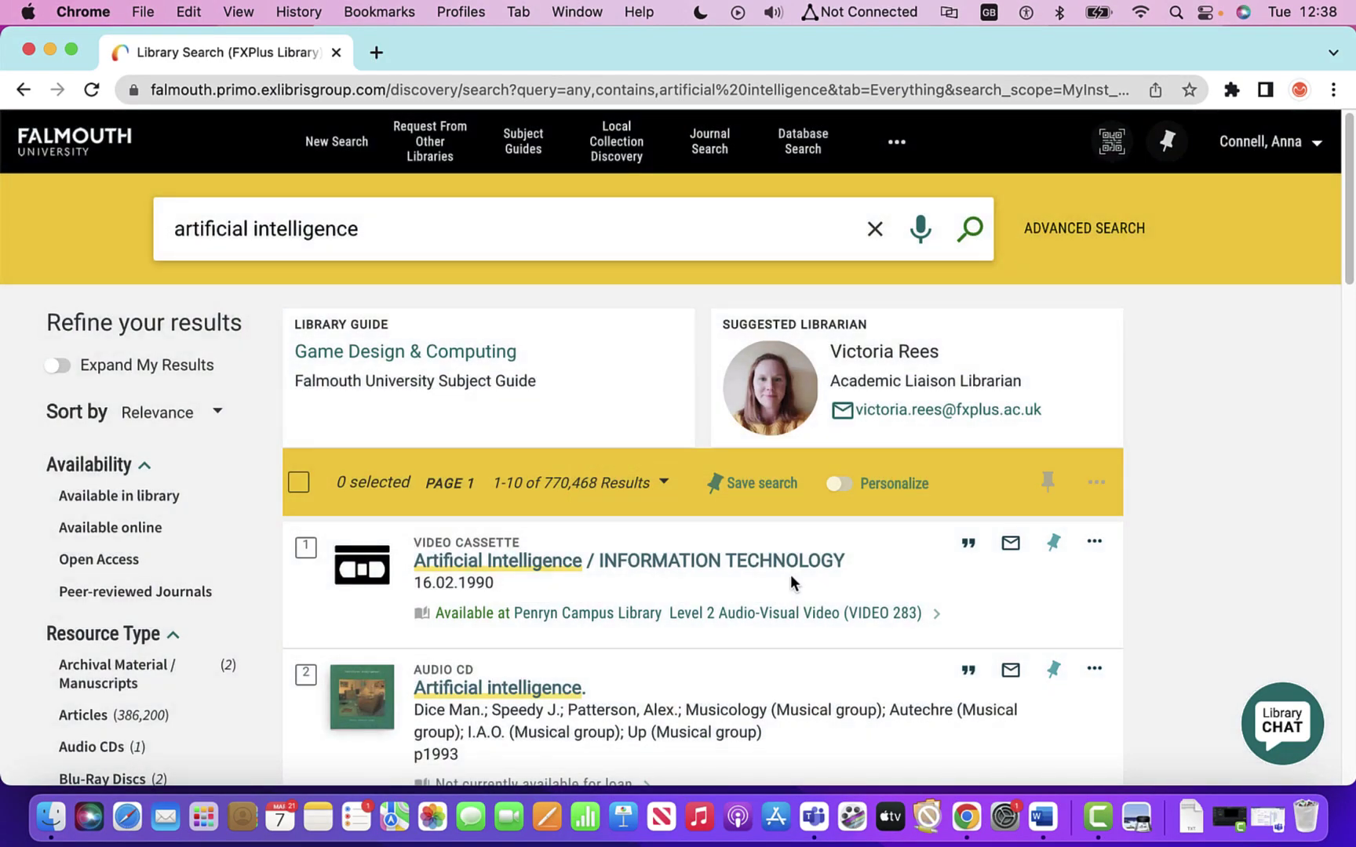
- Refine the query to 'artificial intelligence and art', giving 63,171 results
{"action": "left_click", "coordinate": [501, 236]}
{"action": "type", "text": "and art"}
{"action": "key", "text": "Return"}
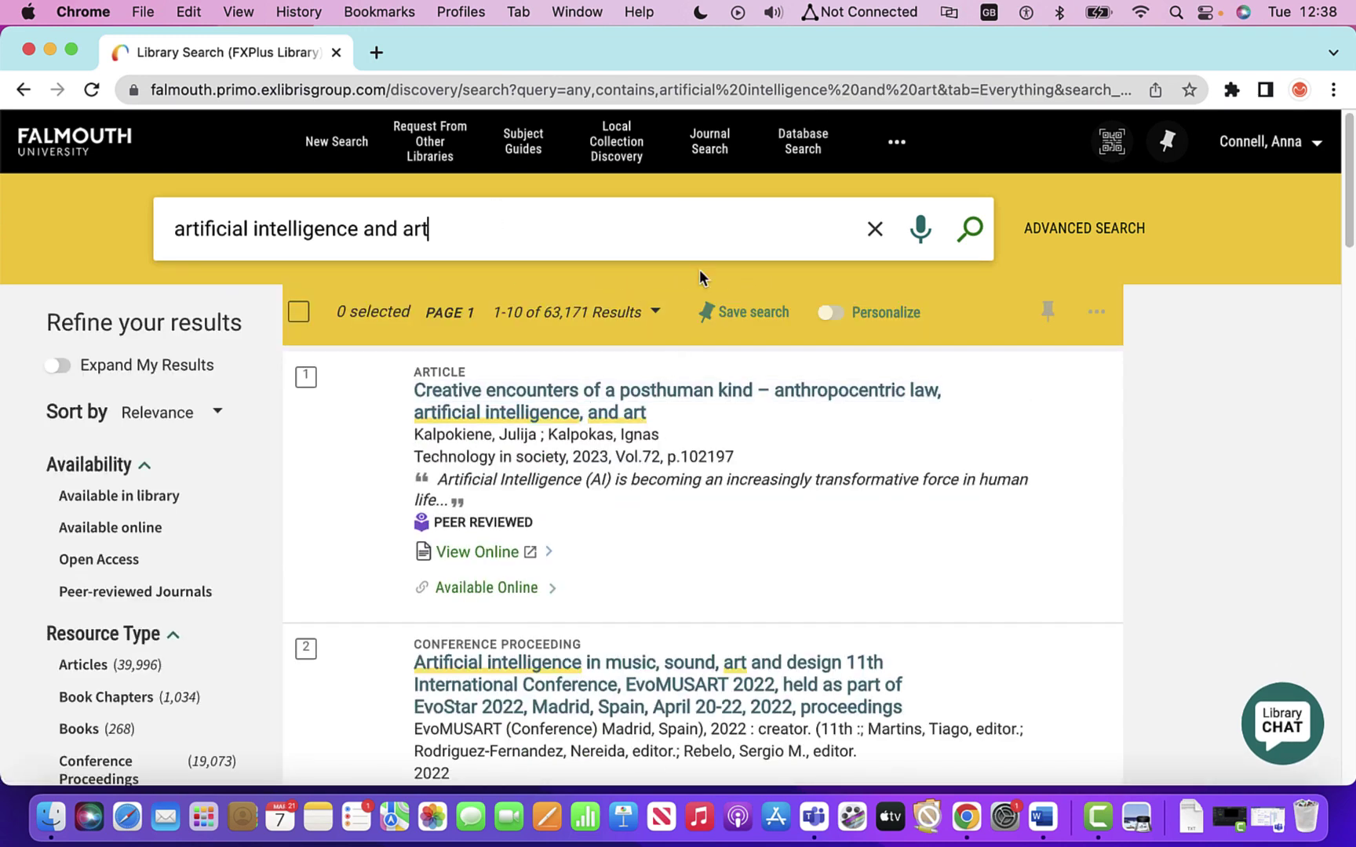
- Save the refined search with e-mail notifications and switch on Personalize
{"action": "left_click", "coordinate": [747, 316]}
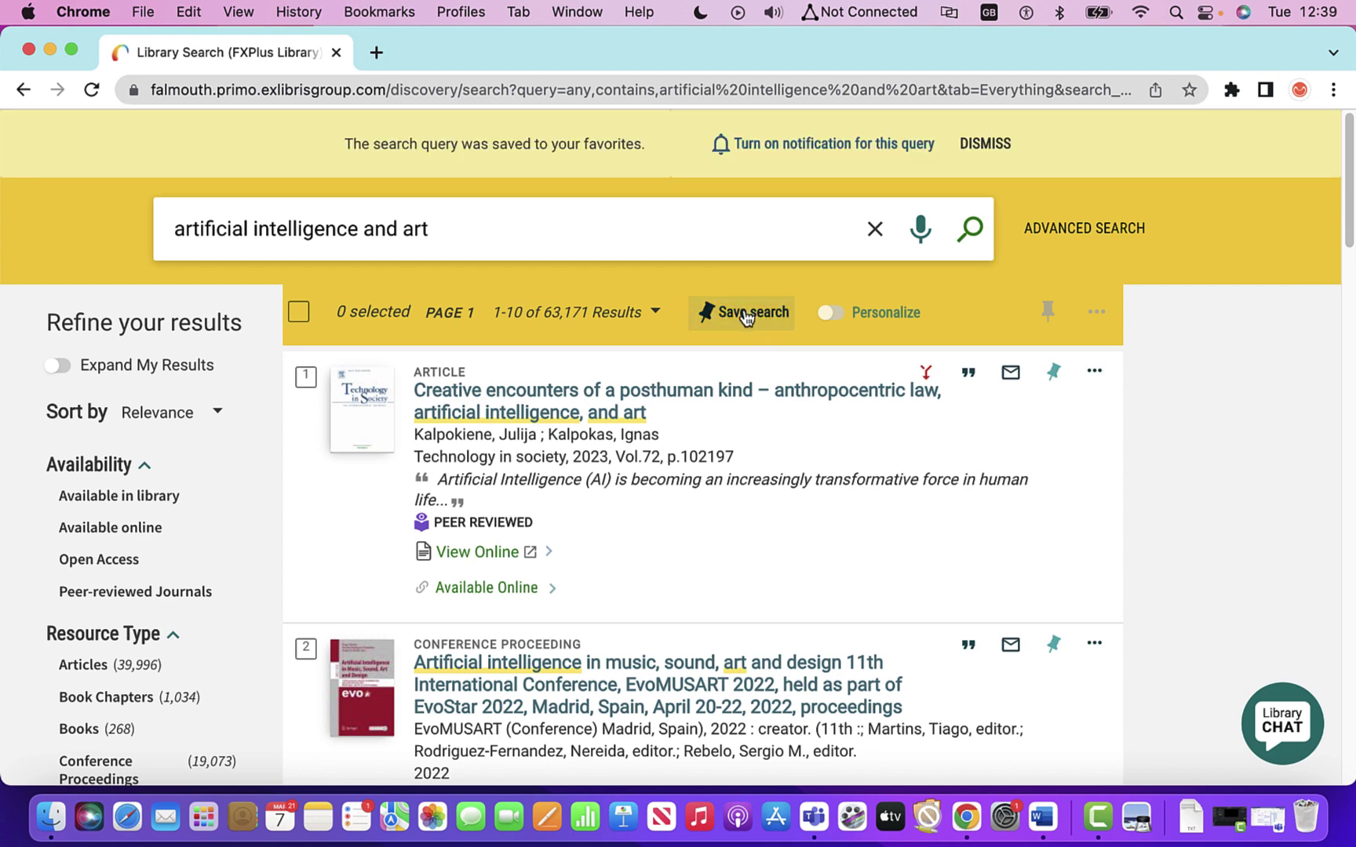
{"action": "left_click", "coordinate": [812, 150]}
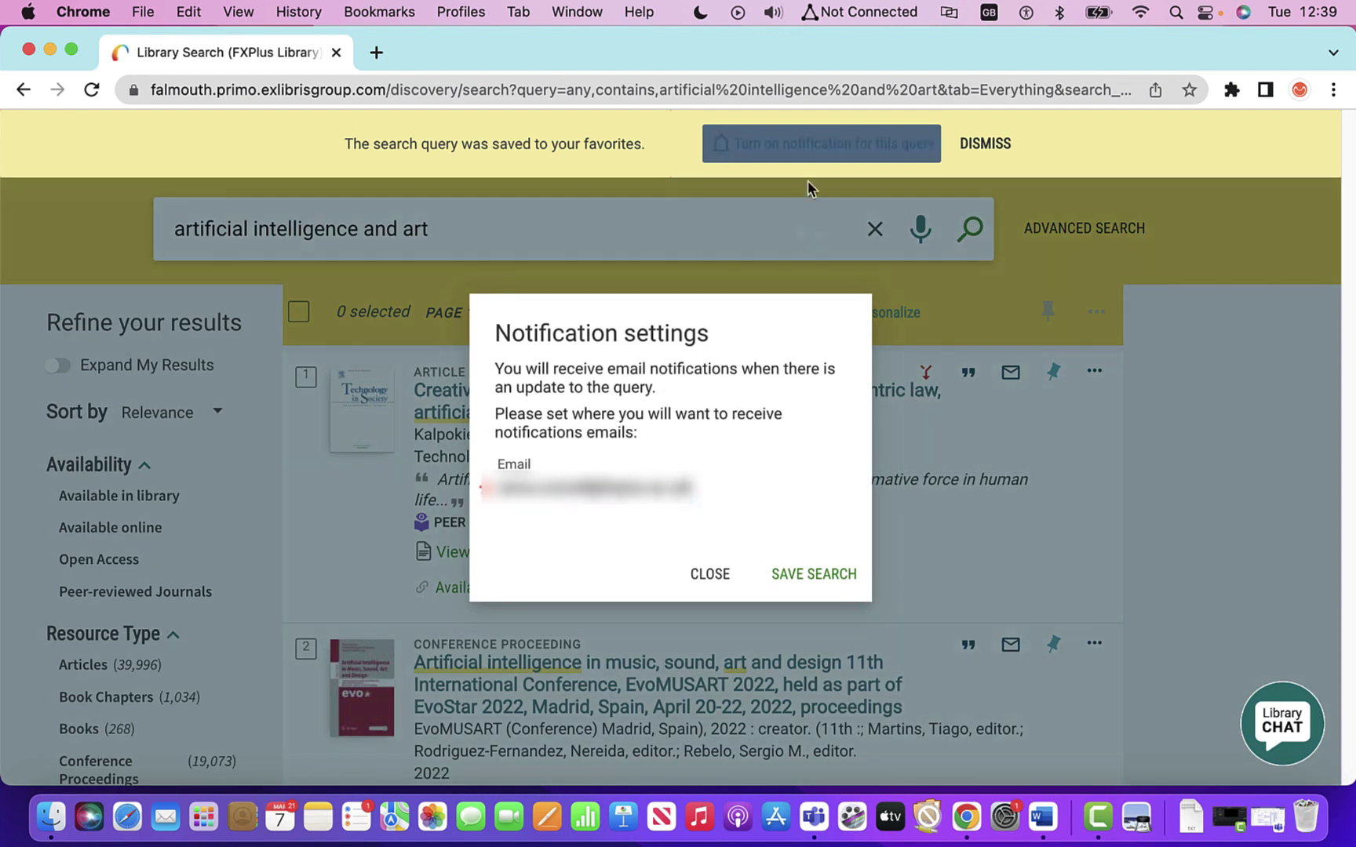
{"action": "left_click", "coordinate": [813, 574]}
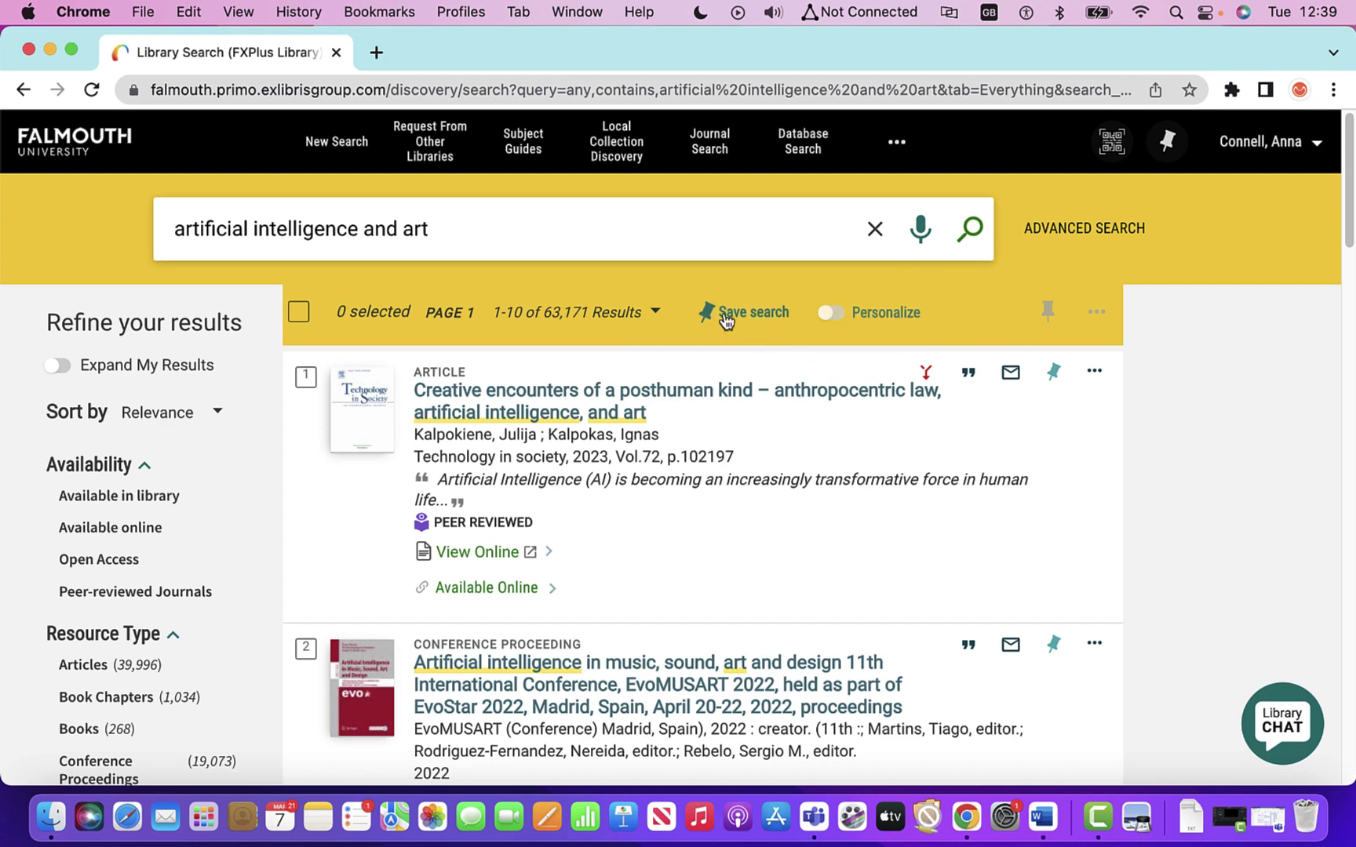
{"action": "left_click", "coordinate": [878, 325]}
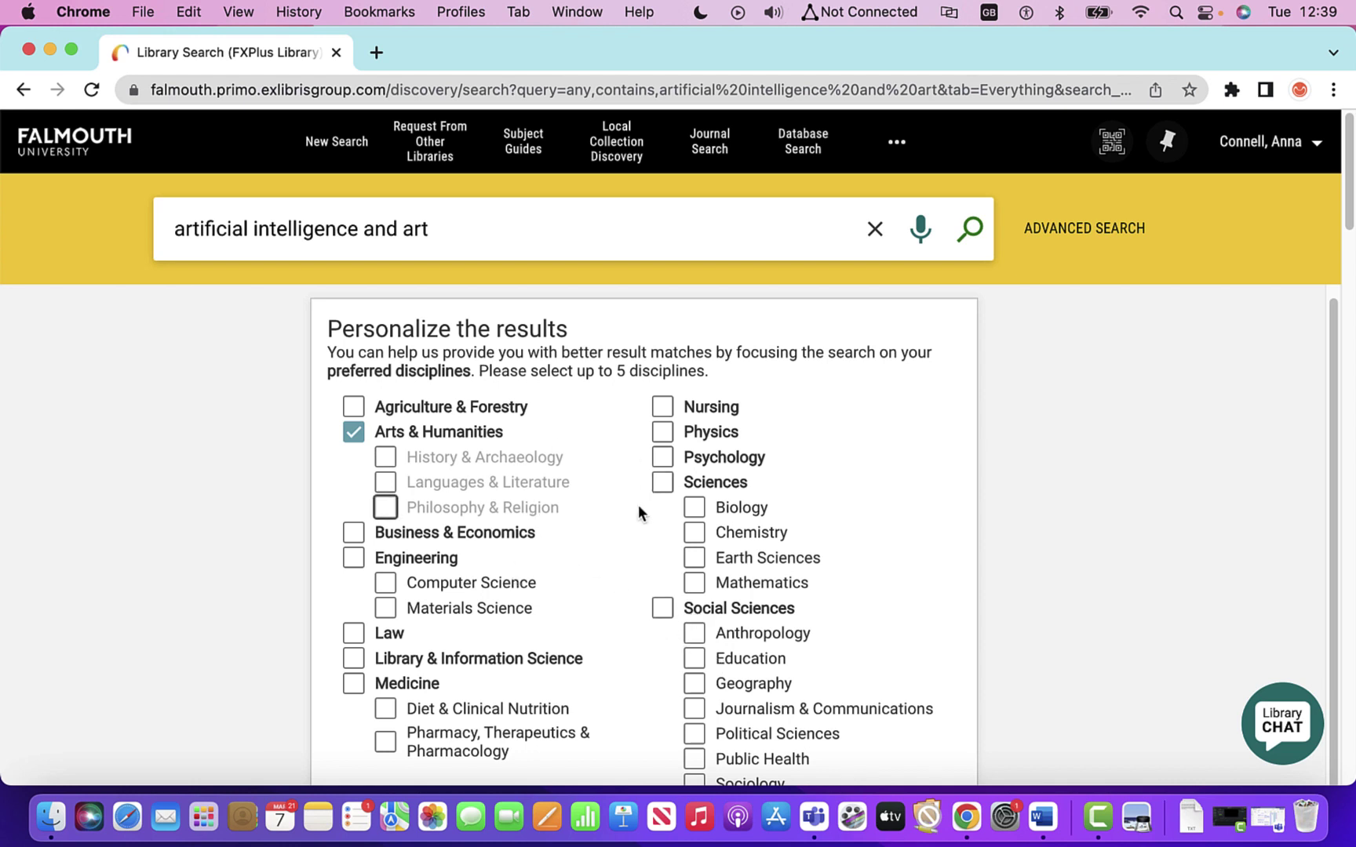
- Make Arts & Humanities the only preferred discipline and apply the personalization
{"action": "left_click", "coordinate": [402, 587]}
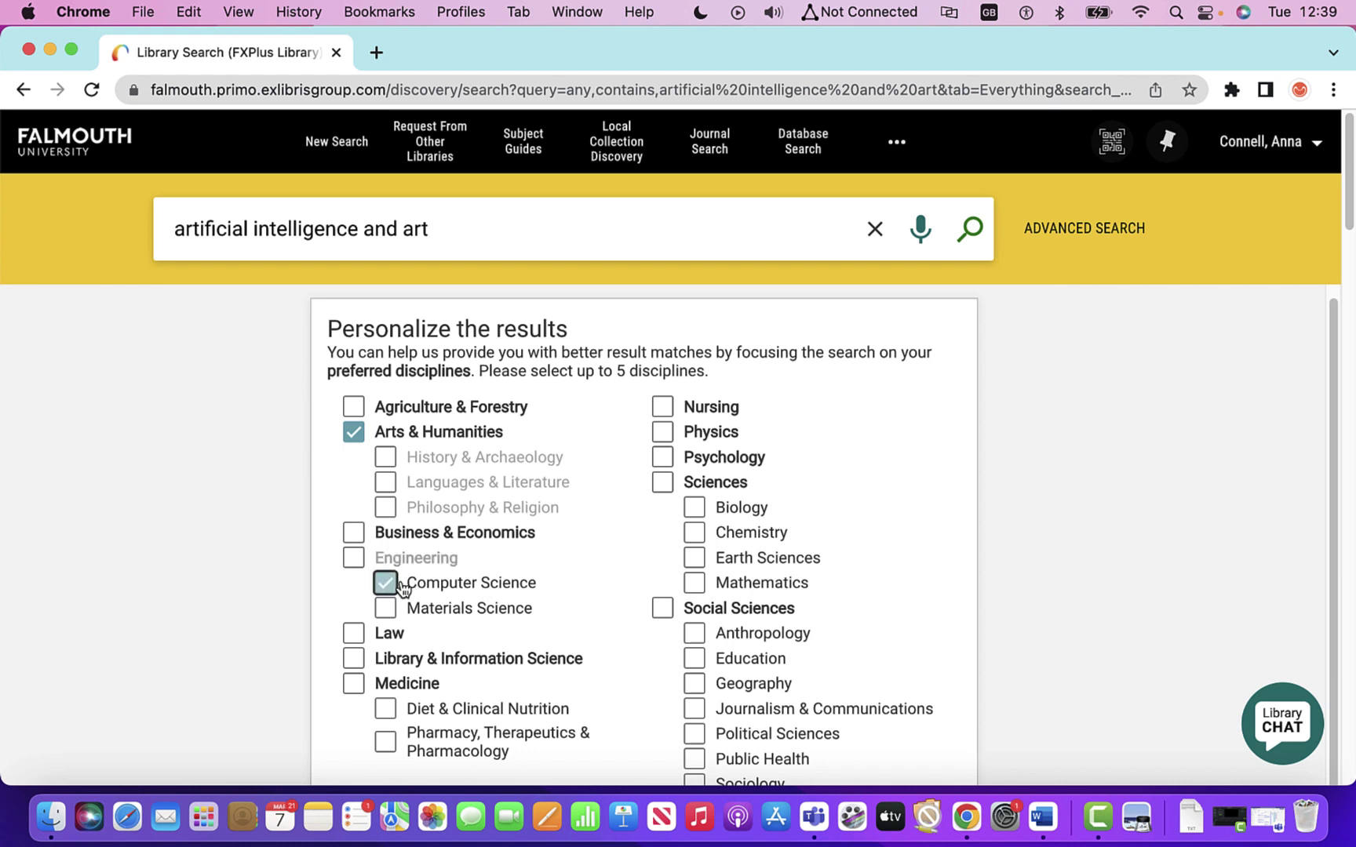
{"action": "left_click", "coordinate": [353, 433]}
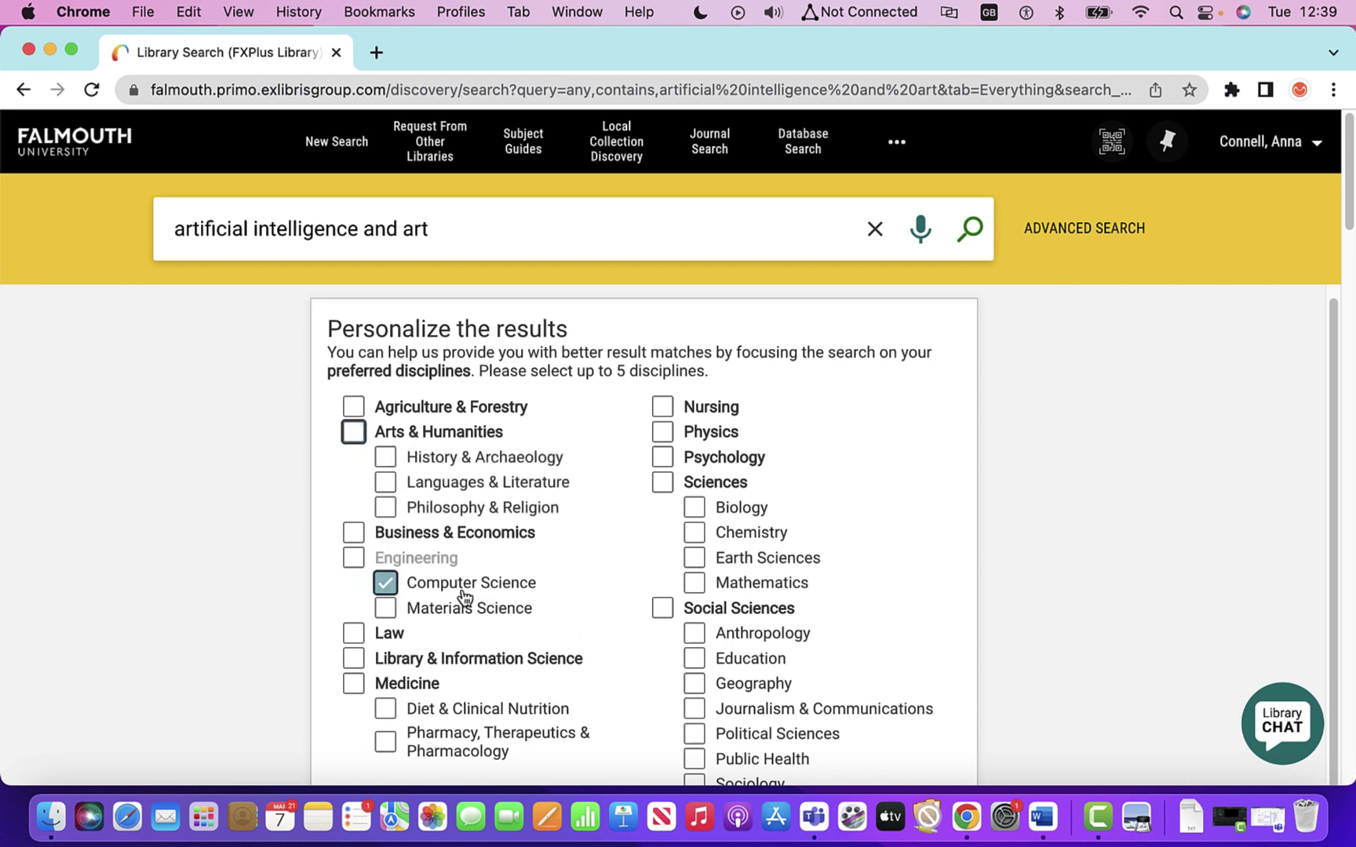
{"action": "left_click", "coordinate": [387, 585]}
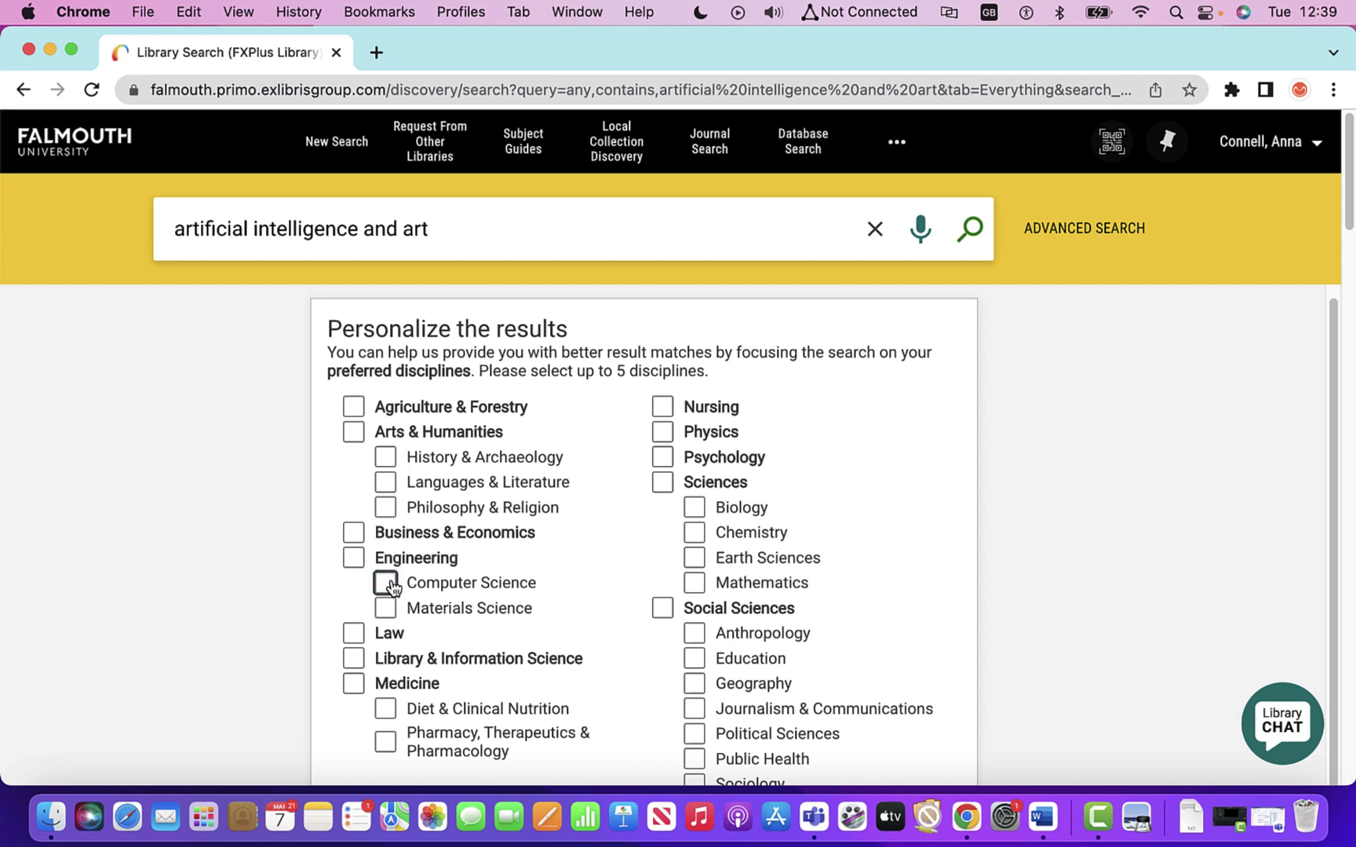
{"action": "left_click", "coordinate": [355, 434]}
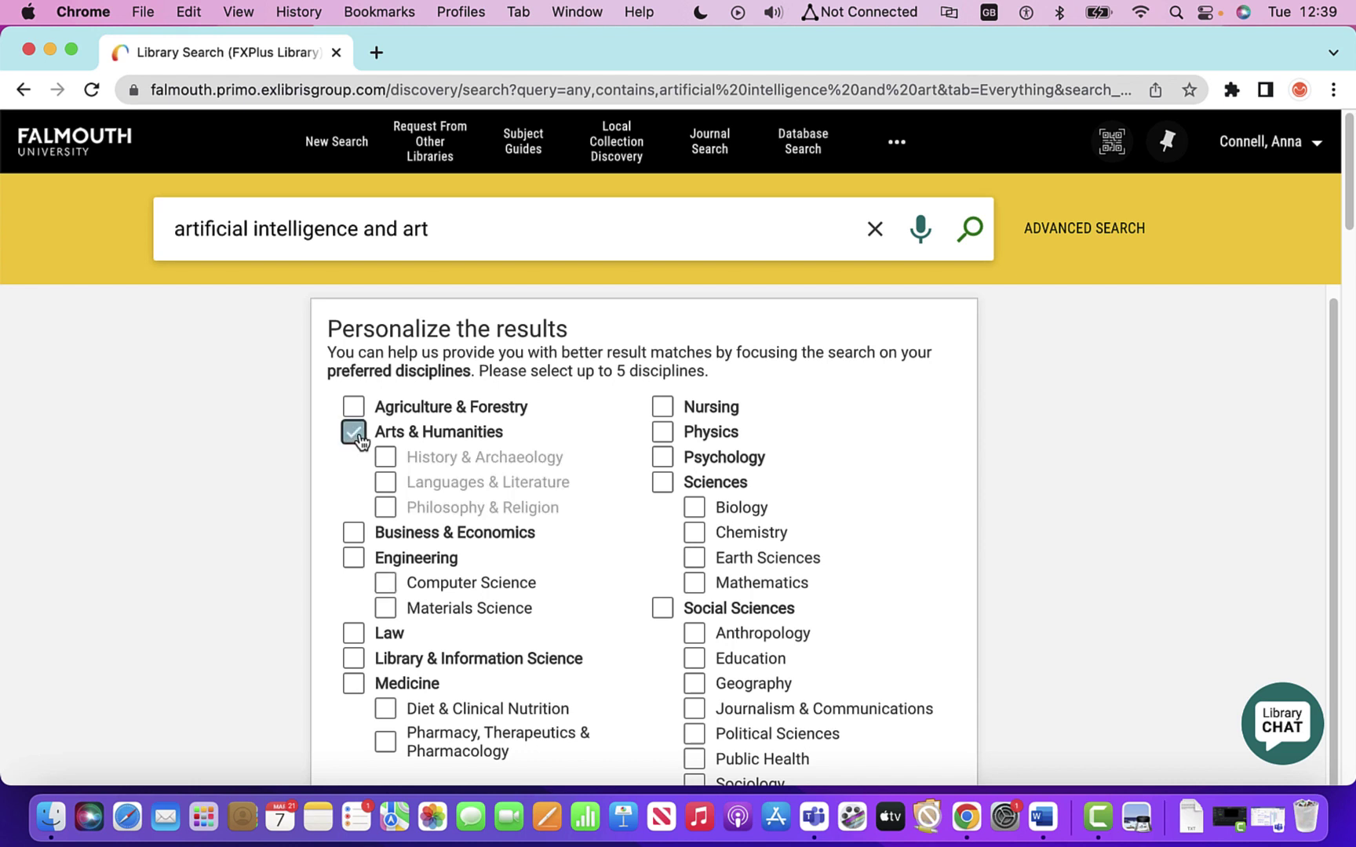
{"action": "left_click", "coordinate": [354, 433]}
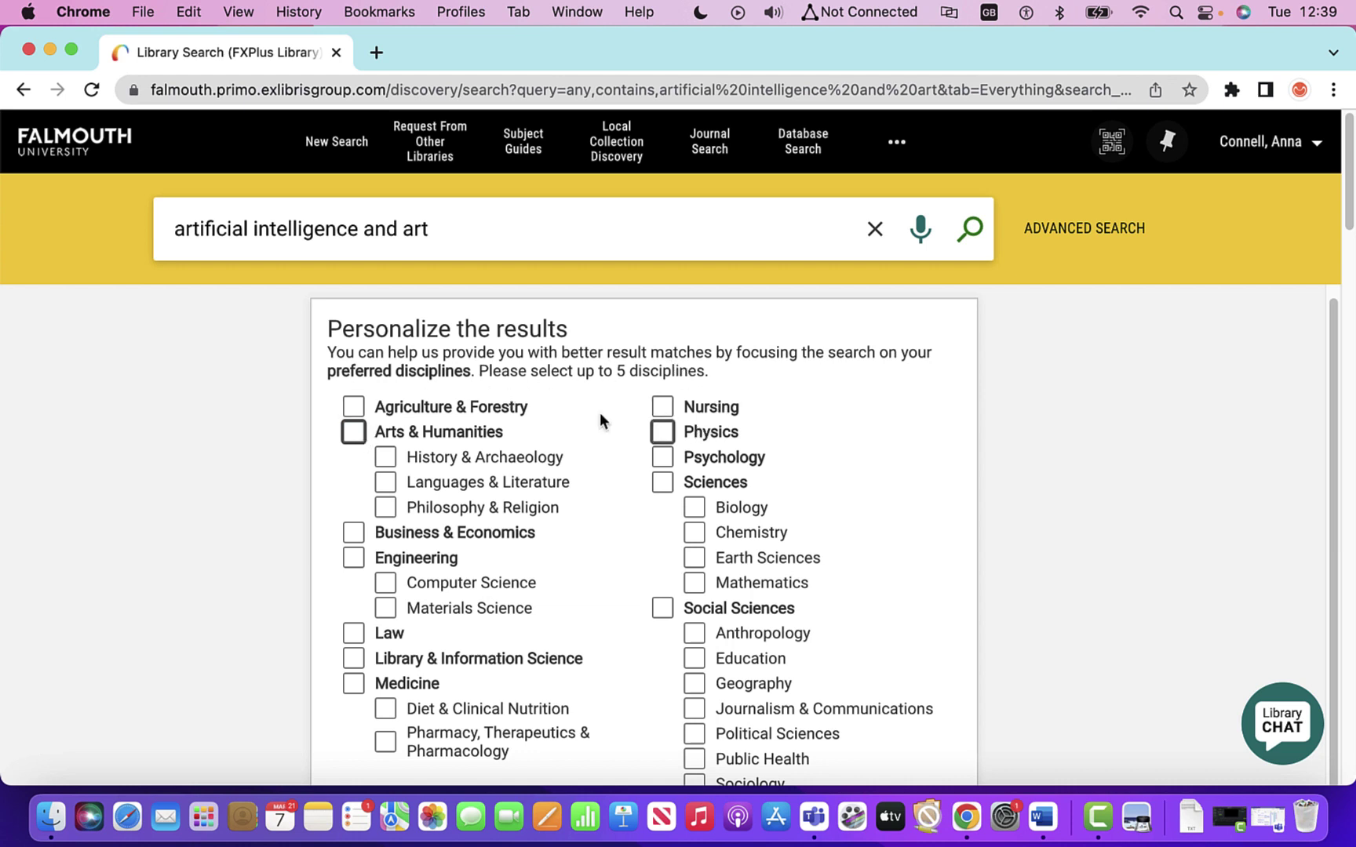
{"action": "left_click", "coordinate": [355, 433]}
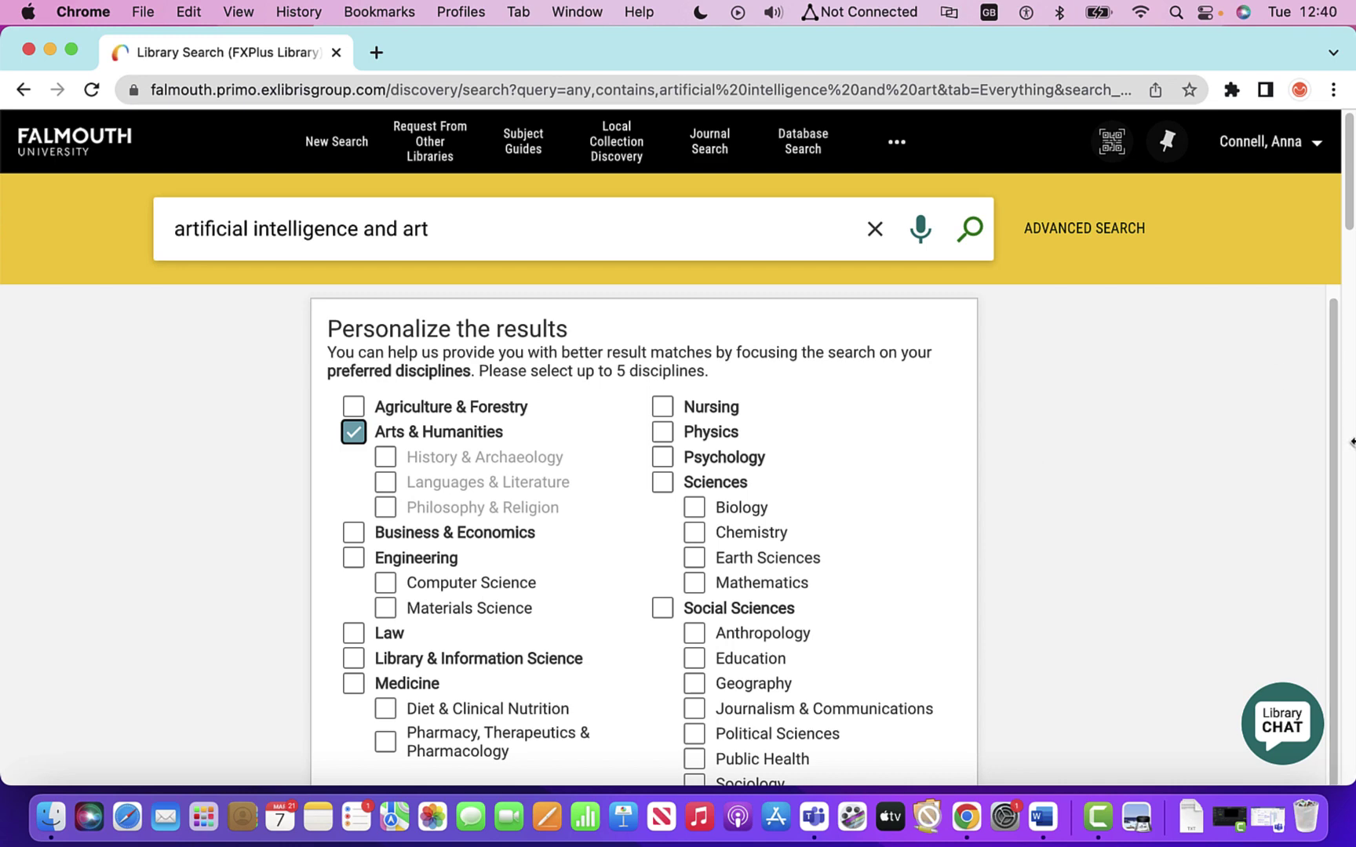
{"action": "scroll", "coordinate": [1117, 450], "scroll_direction": "down", "scroll_amount": 5}
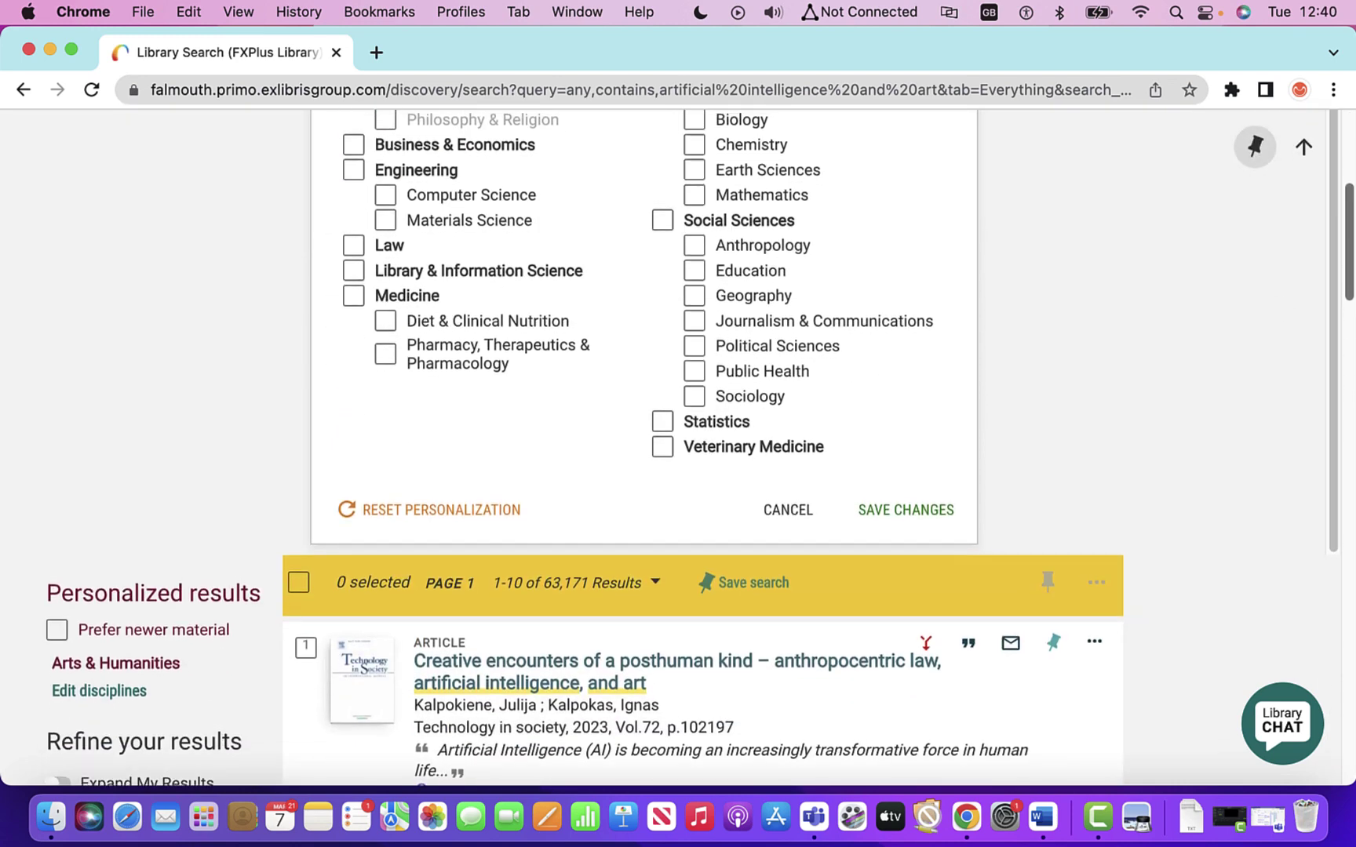
{"action": "scroll", "coordinate": [1117, 451], "scroll_direction": "up", "scroll_amount": 1}
{"action": "left_click", "coordinate": [918, 560]}
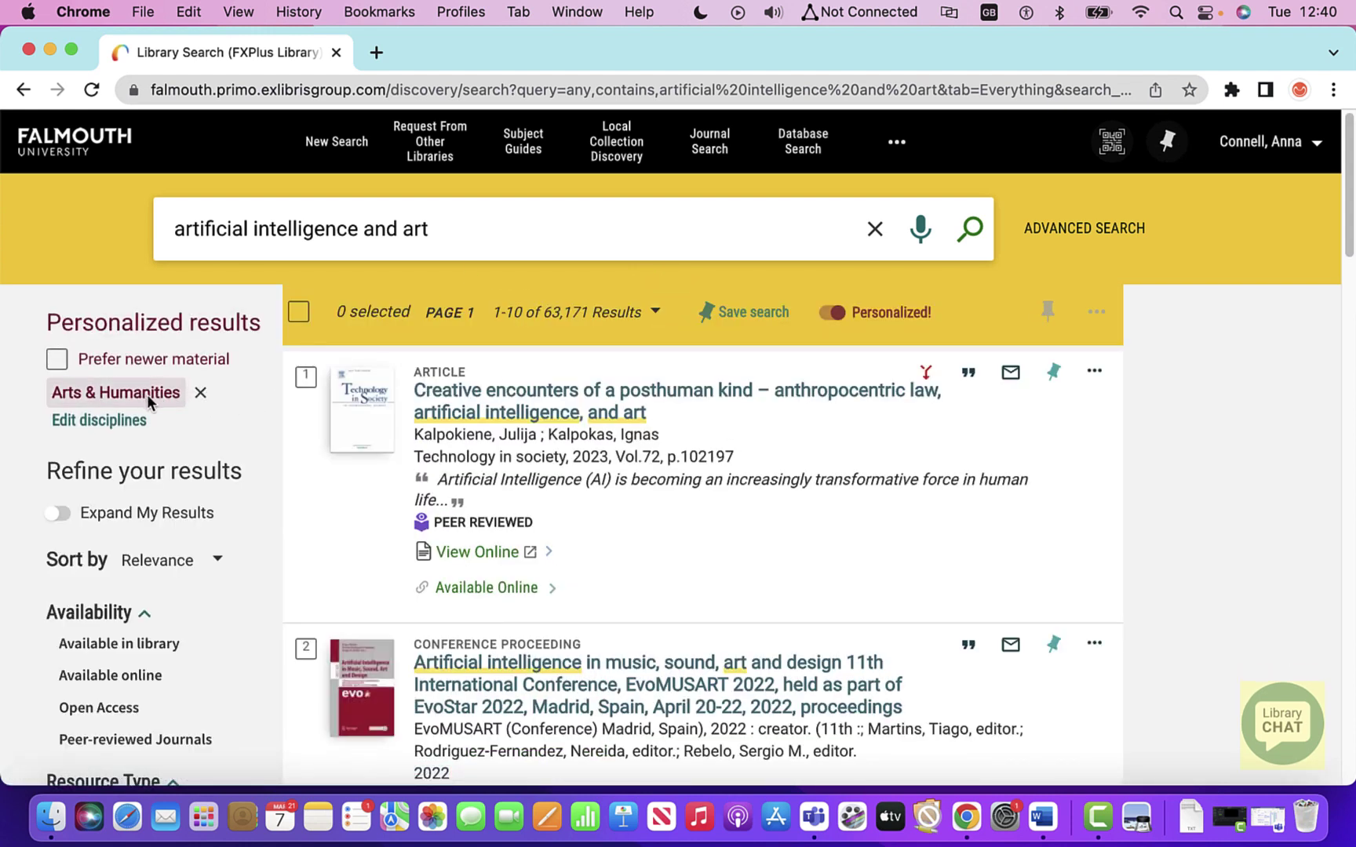
- Start a new search for 'art therapy', returning 96,295 personalized results
{"action": "left_click", "coordinate": [329, 145]}
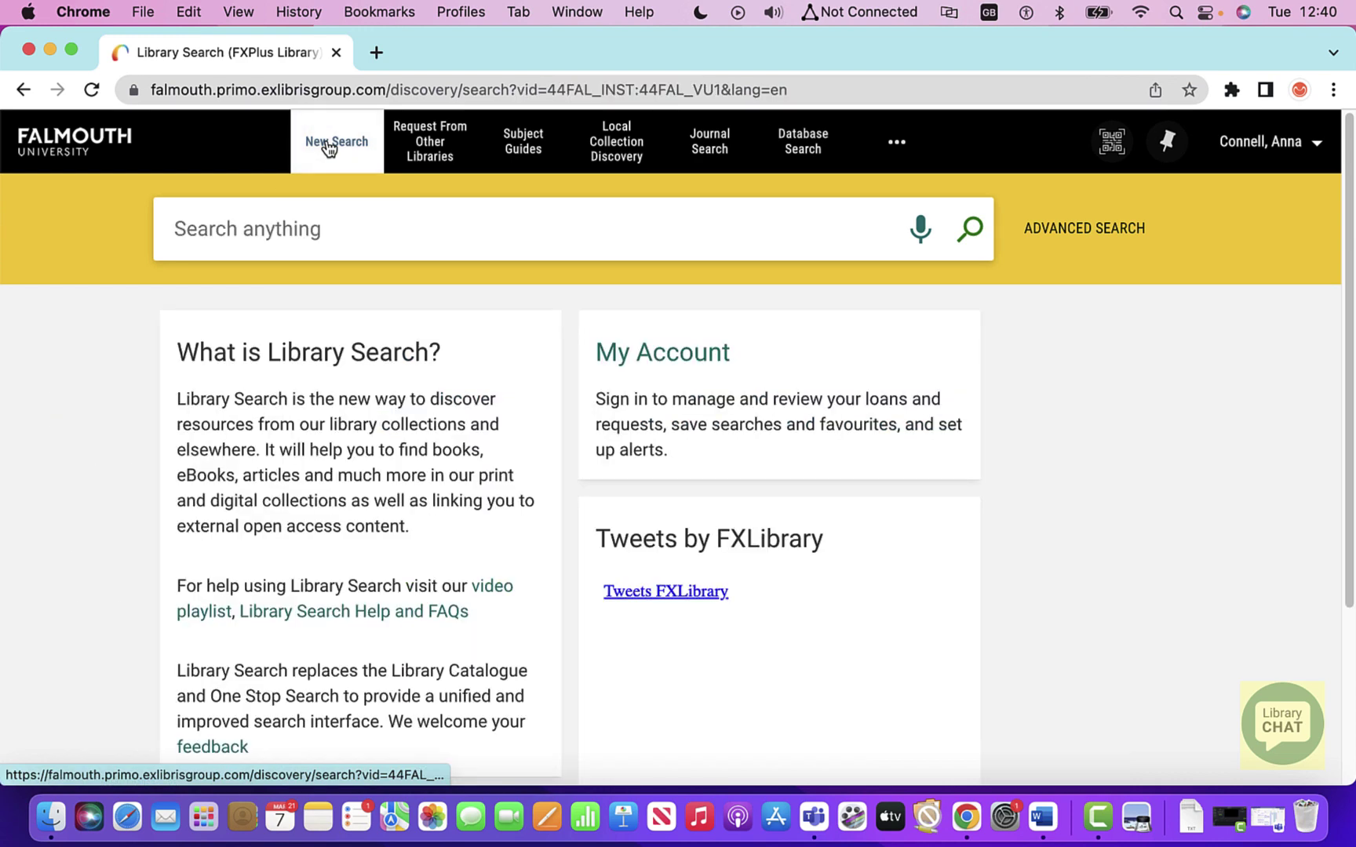
{"action": "left_click", "coordinate": [407, 209]}
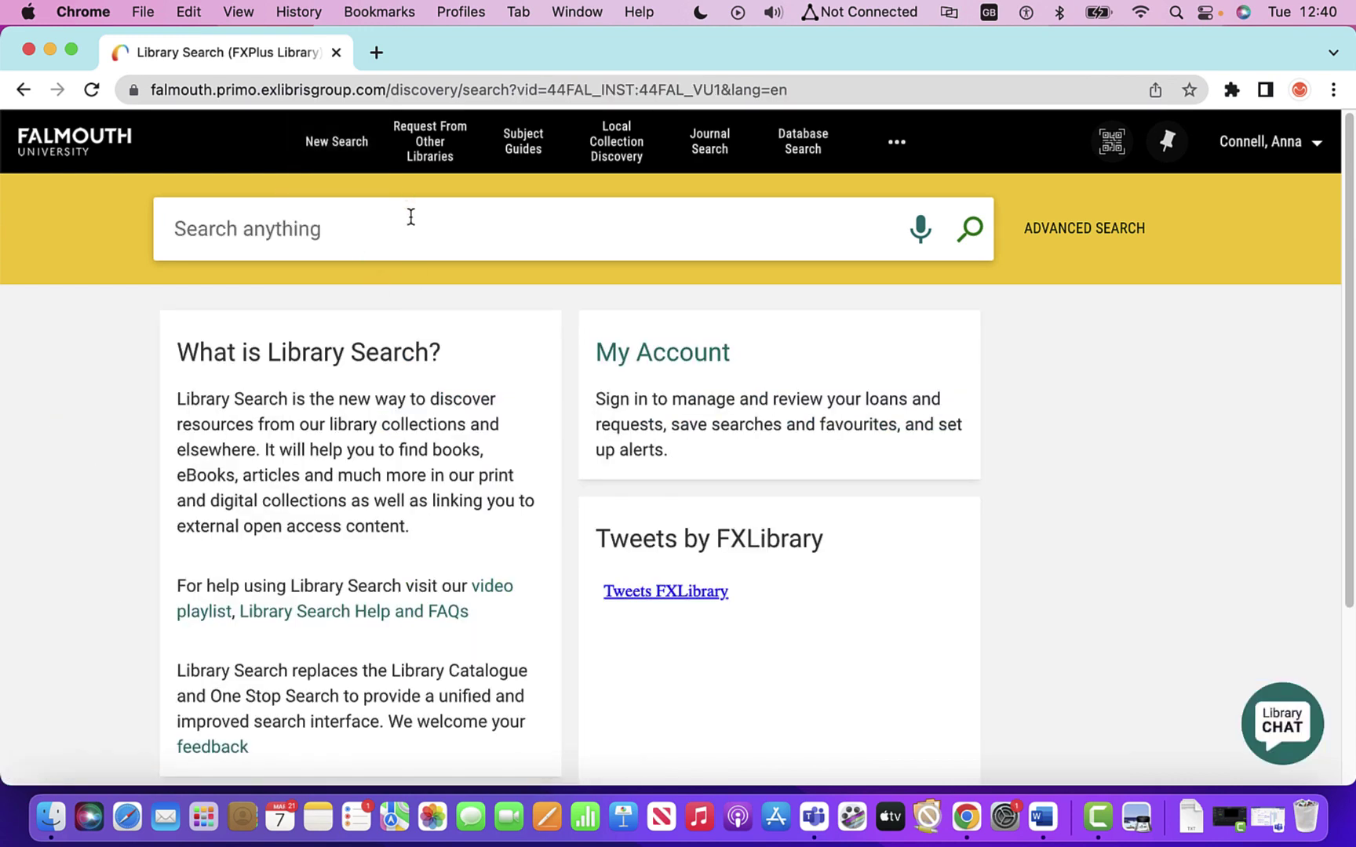
{"action": "type", "text": "art"}
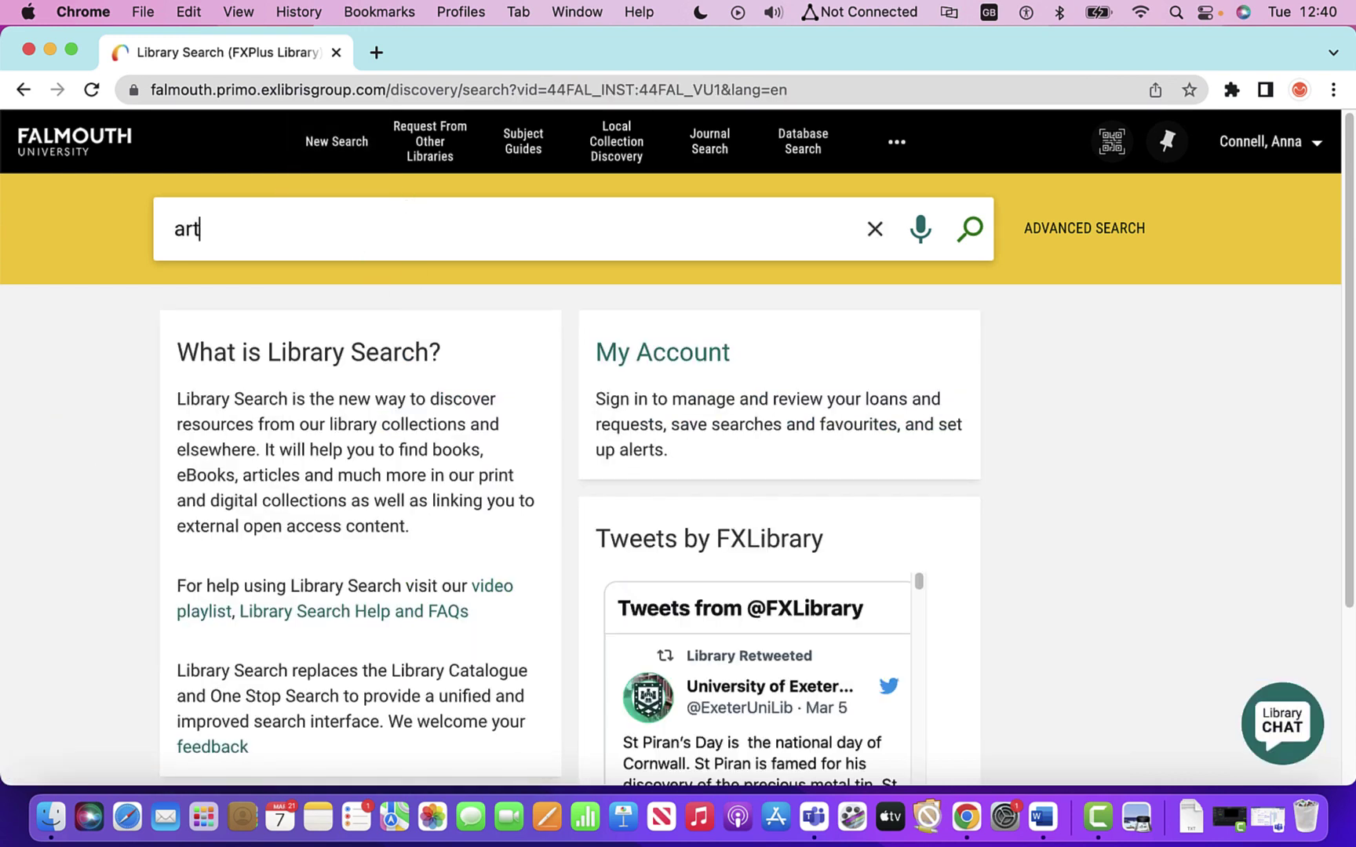
{"action": "type", "text": " therapy"}
{"action": "key", "text": "Return"}
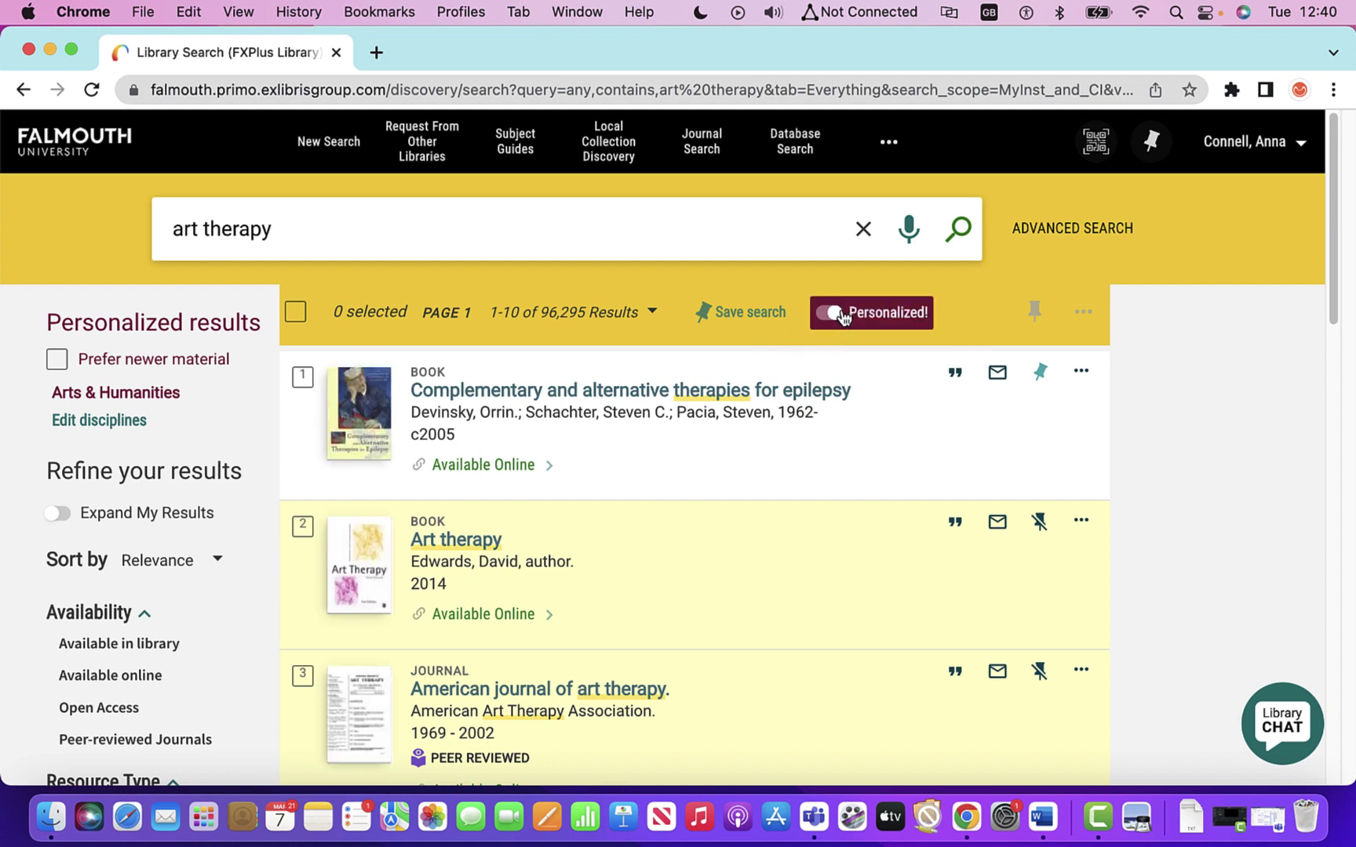
- Turn off personalized results, sign out, and sign back in with Staff and Student Login
{"action": "left_click", "coordinate": [835, 314]}
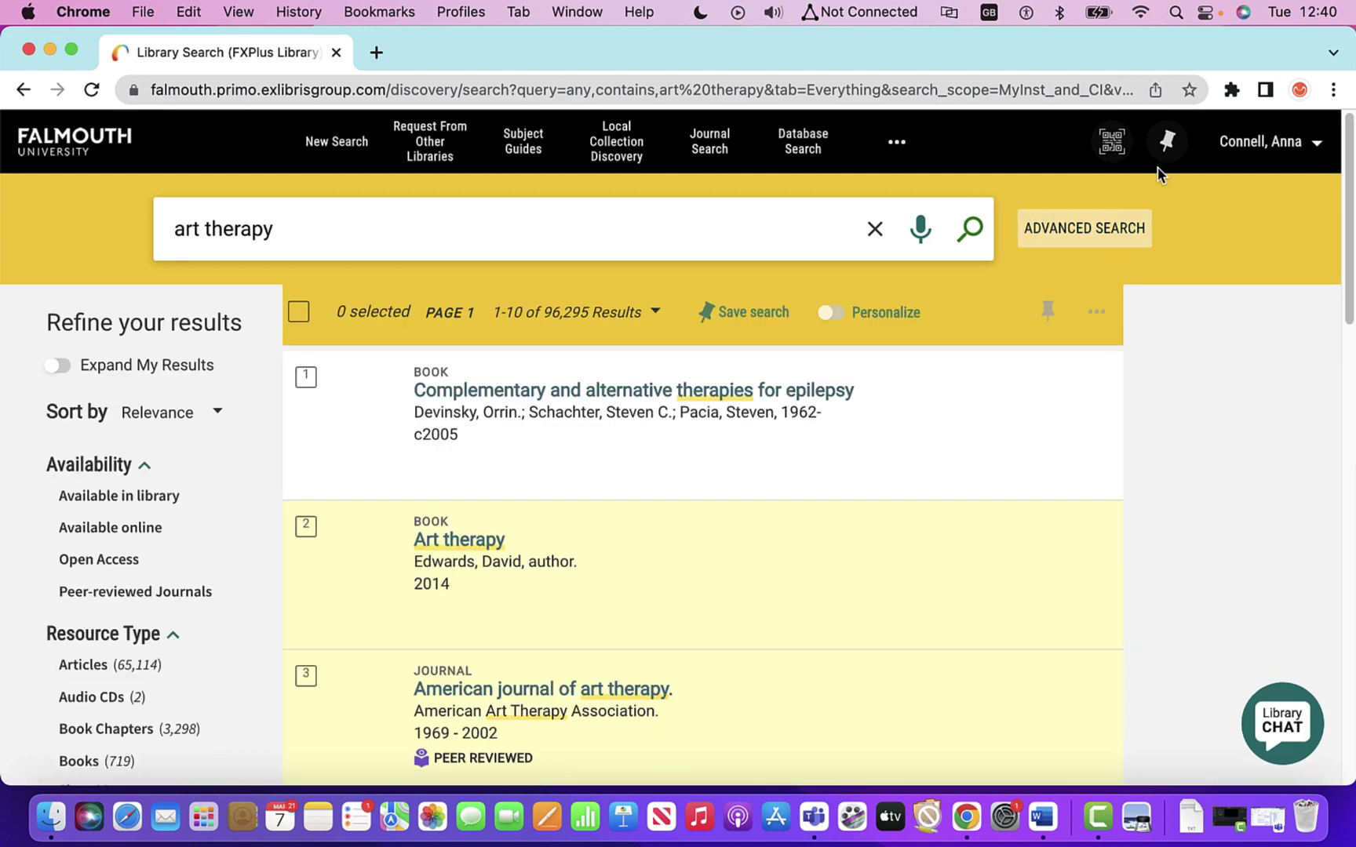
{"action": "left_click", "coordinate": [1291, 155]}
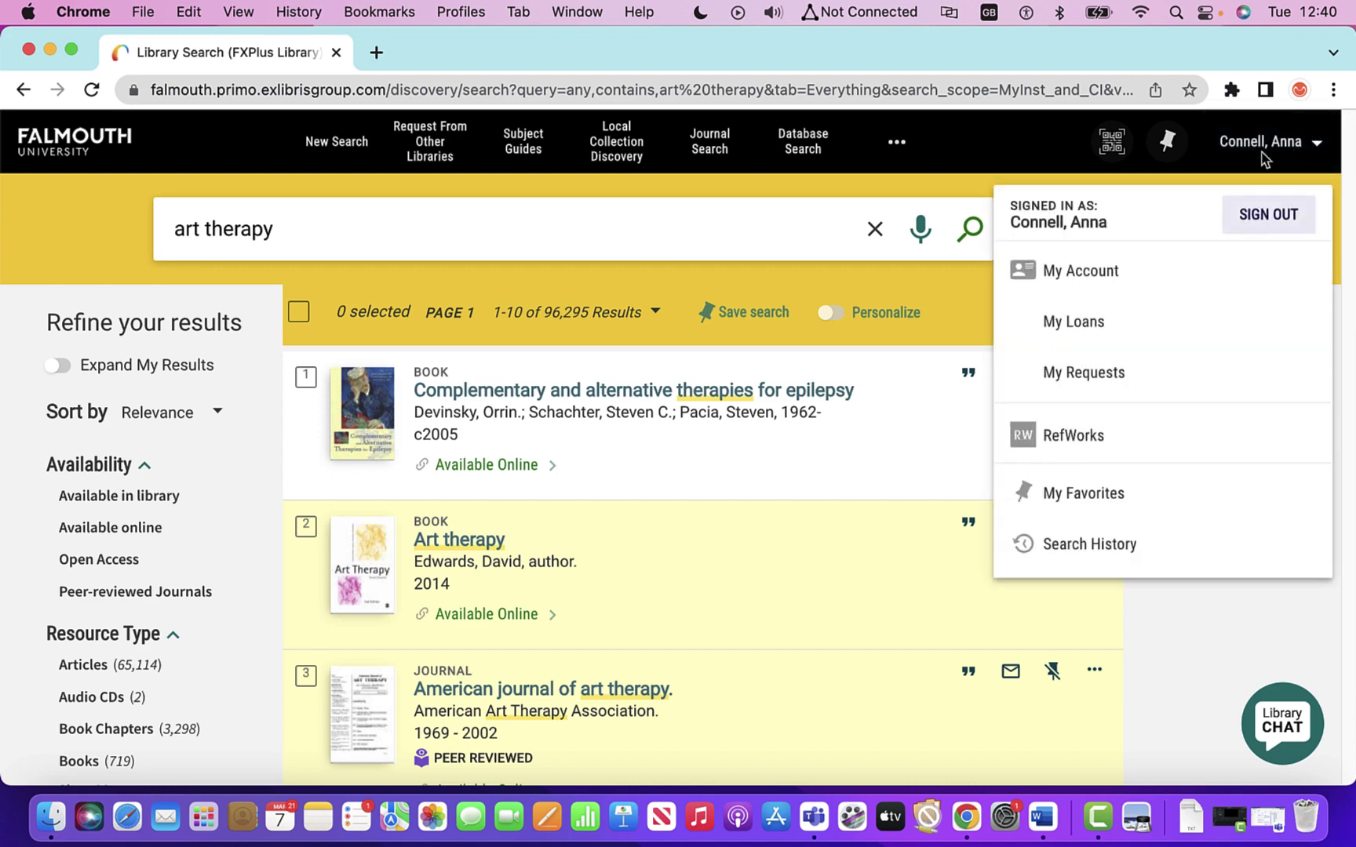
{"action": "left_click", "coordinate": [1264, 220]}
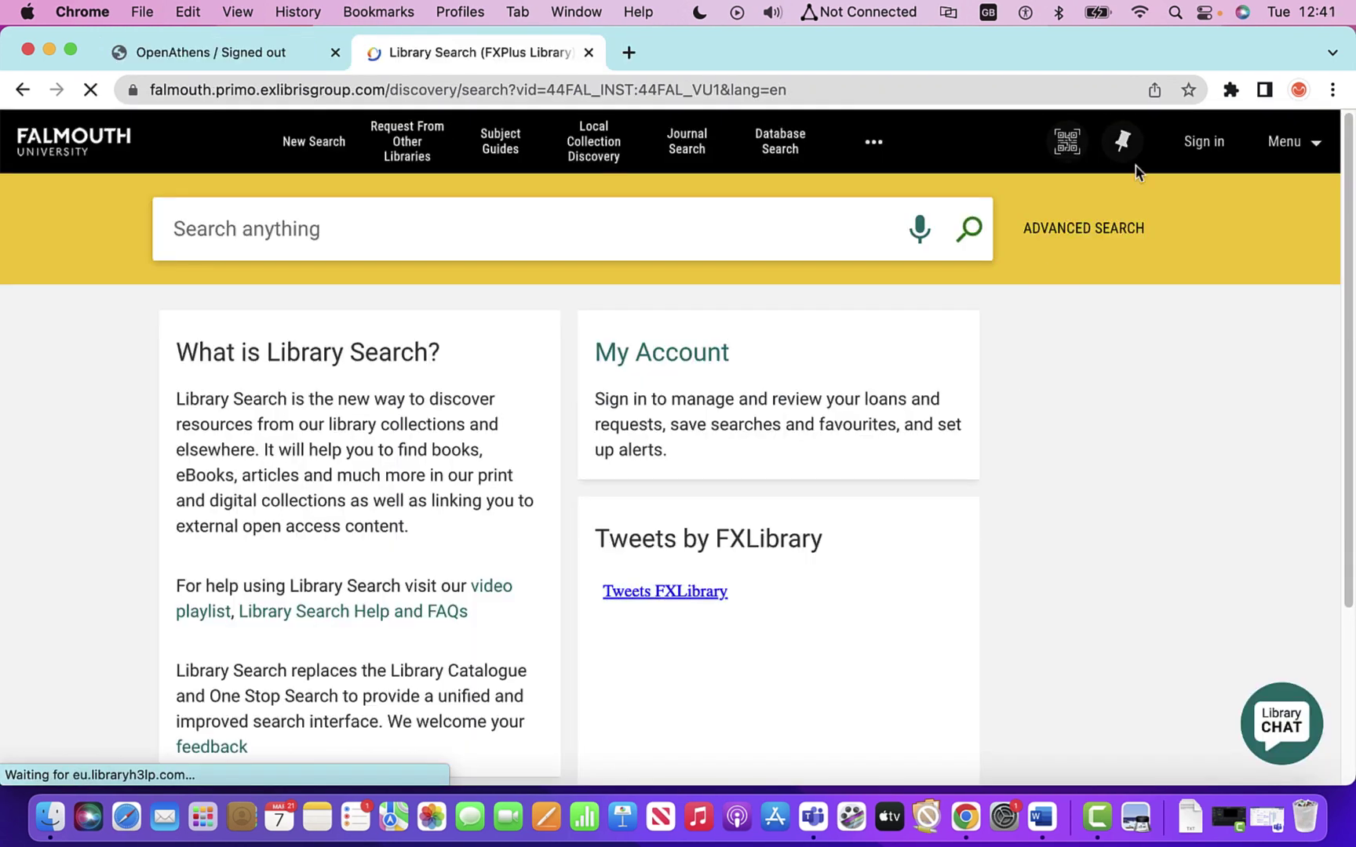
{"action": "left_click", "coordinate": [1203, 142]}
{"action": "left_click", "coordinate": [737, 396]}
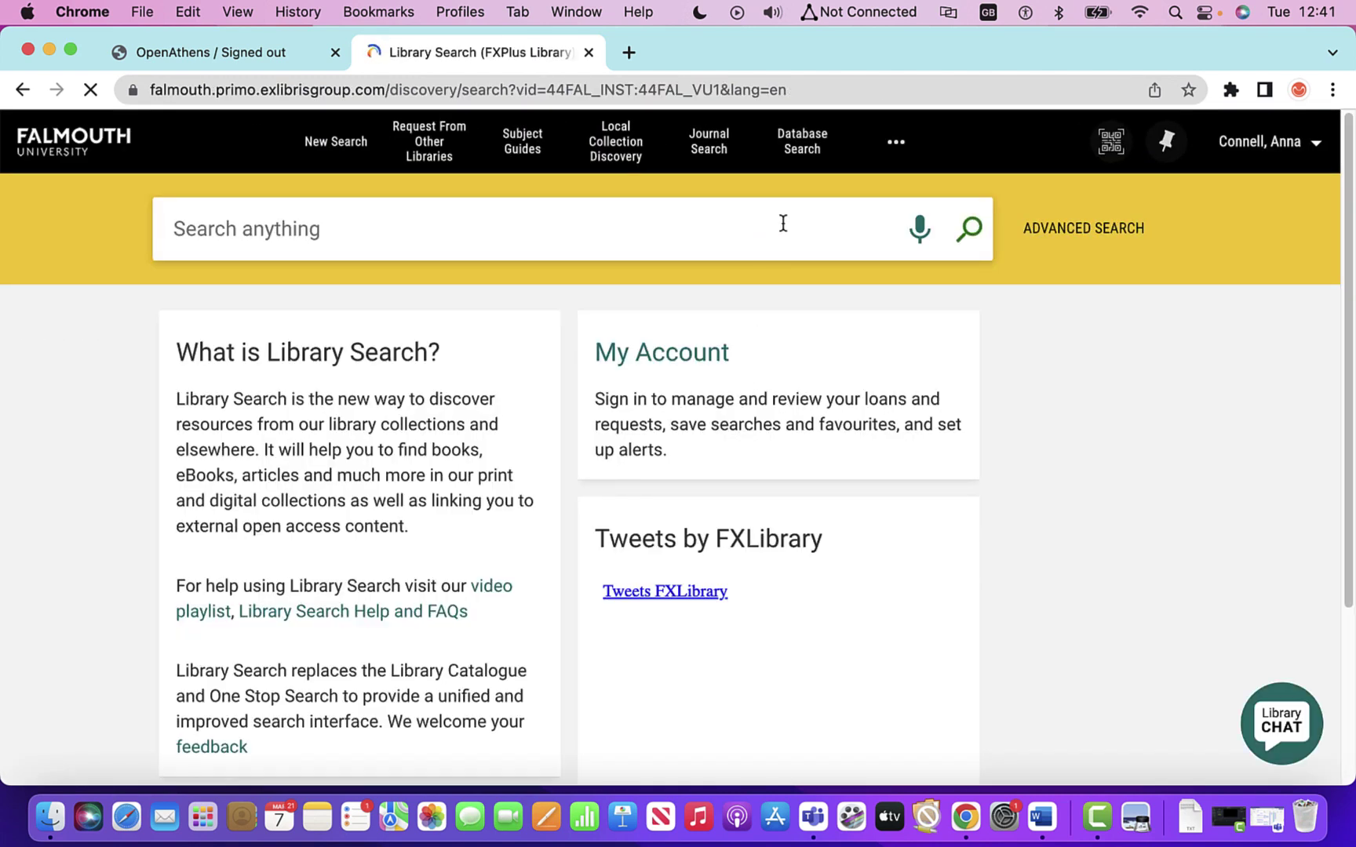
- Search 'art therapy' again and switch off personalization for the 96,295 results
{"action": "type", "text": "a"}
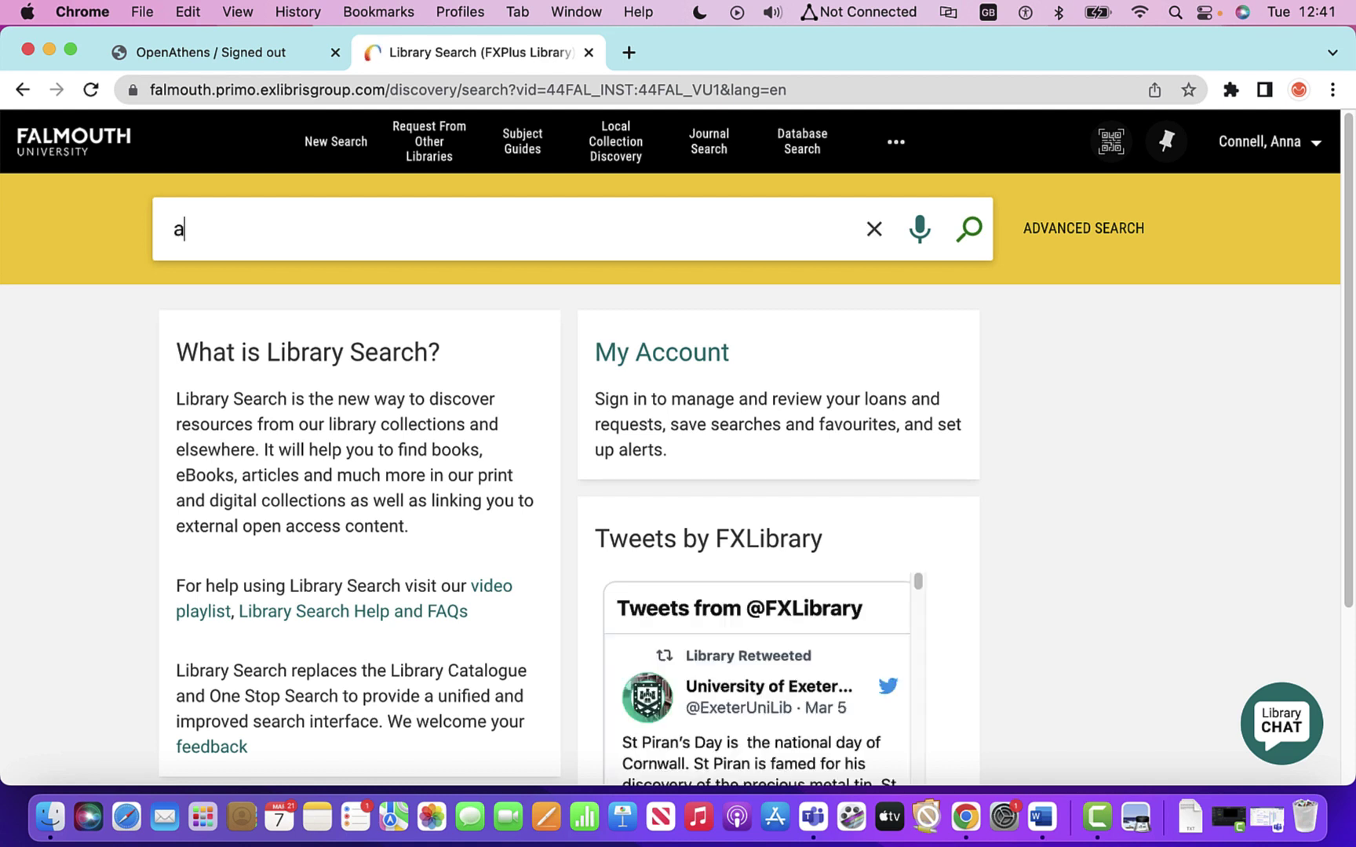
{"action": "type", "text": "rt therapy"}
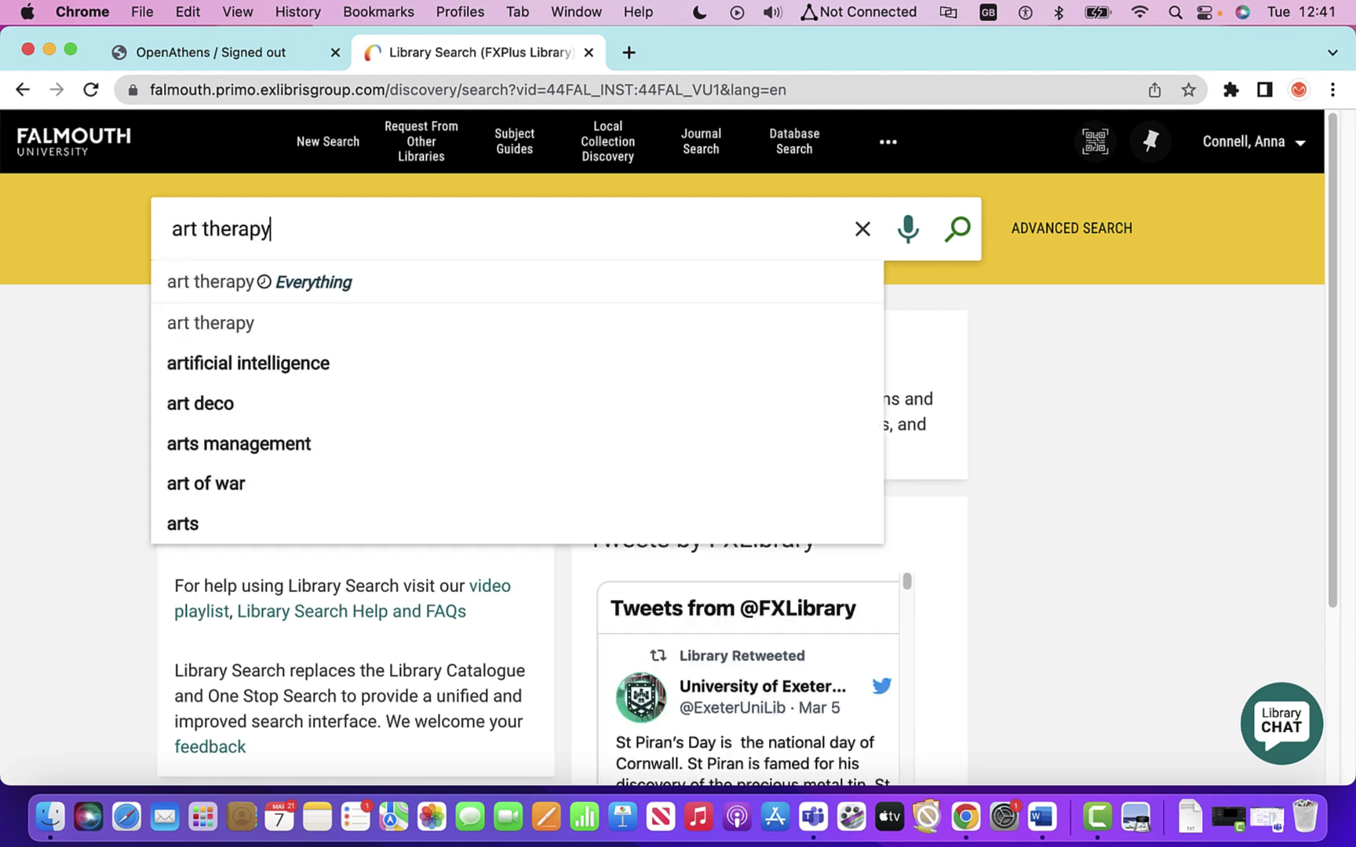
{"action": "key", "text": "Return"}
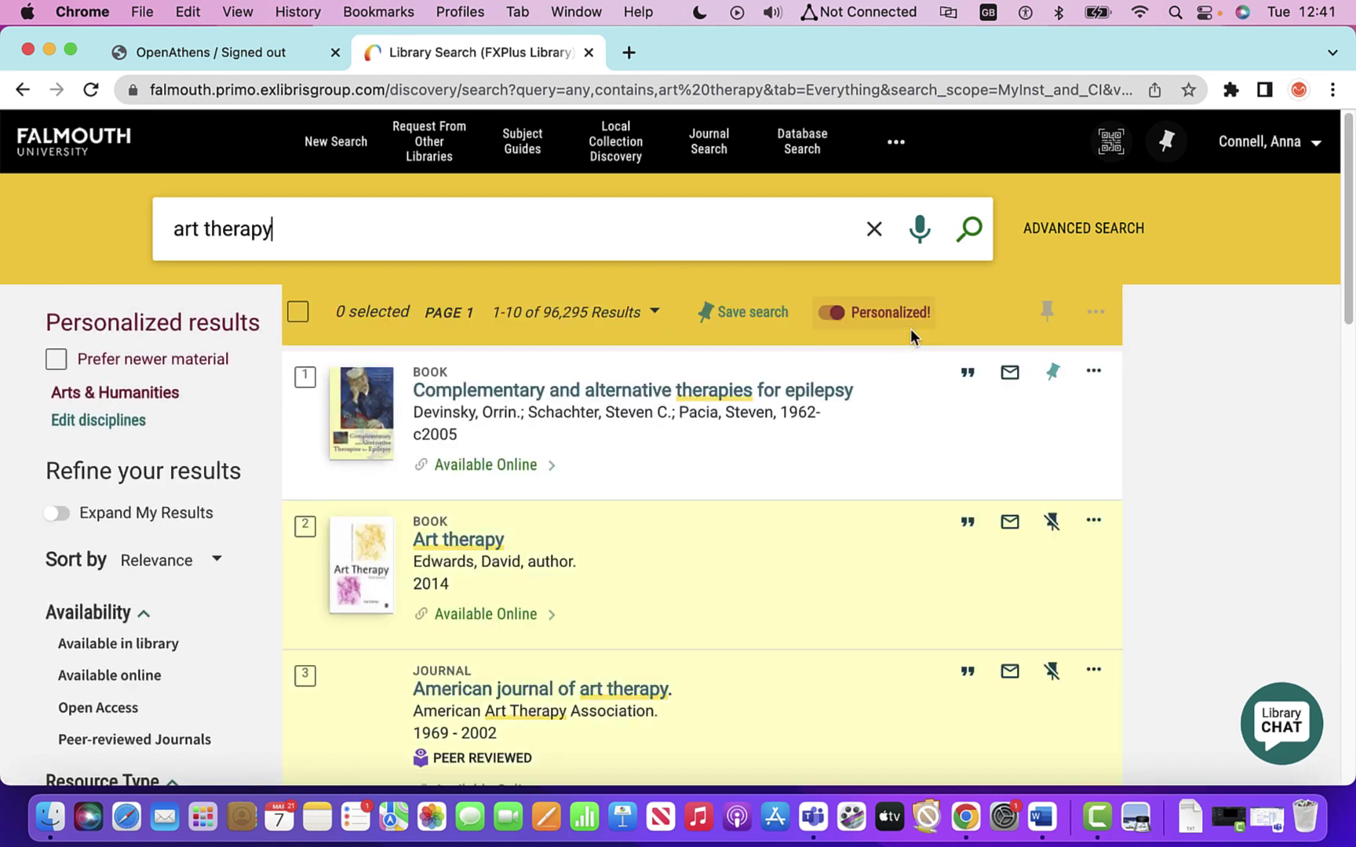
{"action": "left_click", "coordinate": [847, 324]}
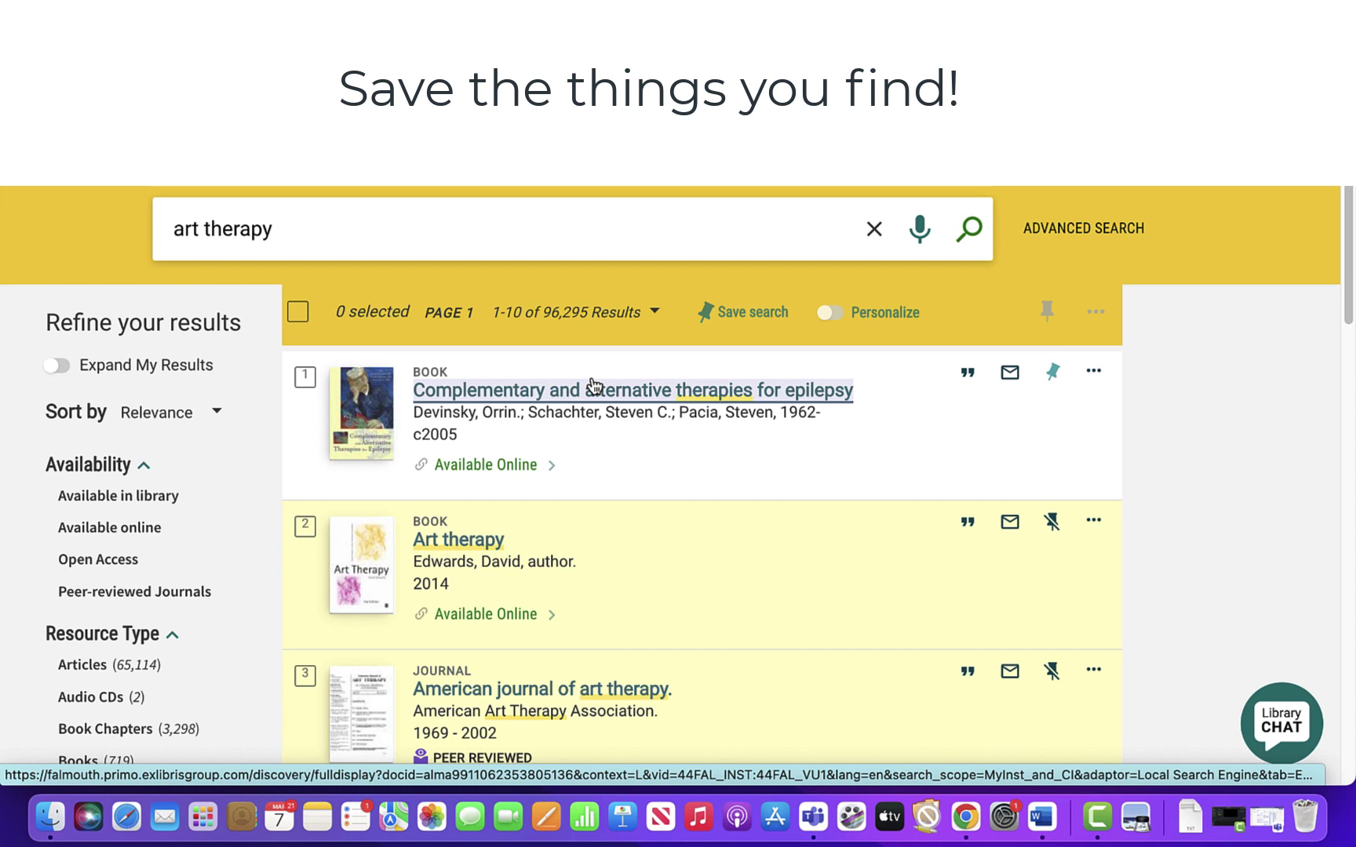
- Pin the epilepsy therapies book, Approaches to Art Therapy and Art Therapy and Cancer Care to favourites
{"action": "left_click", "coordinate": [1053, 374]}
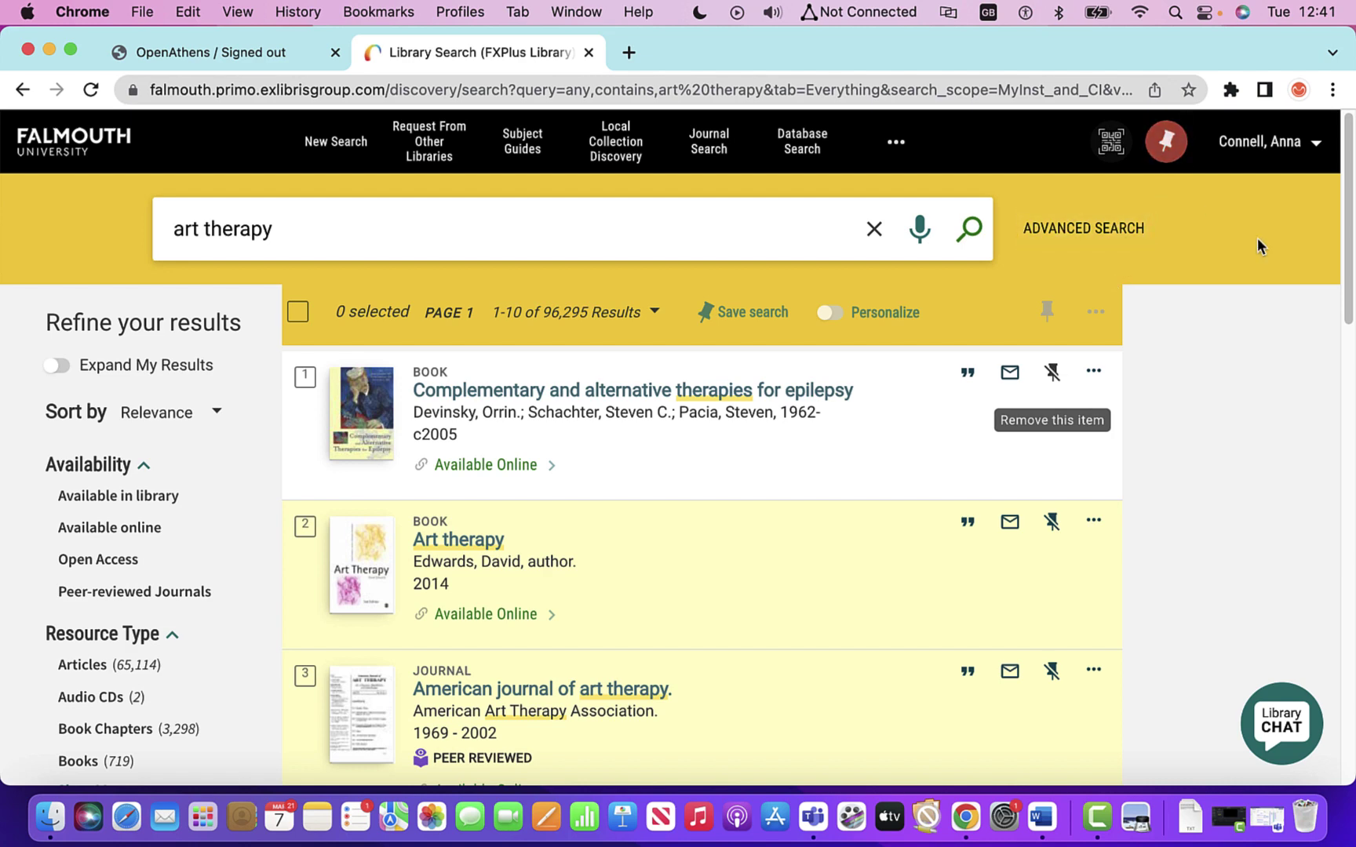
{"action": "scroll", "coordinate": [1343, 286], "scroll_direction": "down", "scroll_amount": 10}
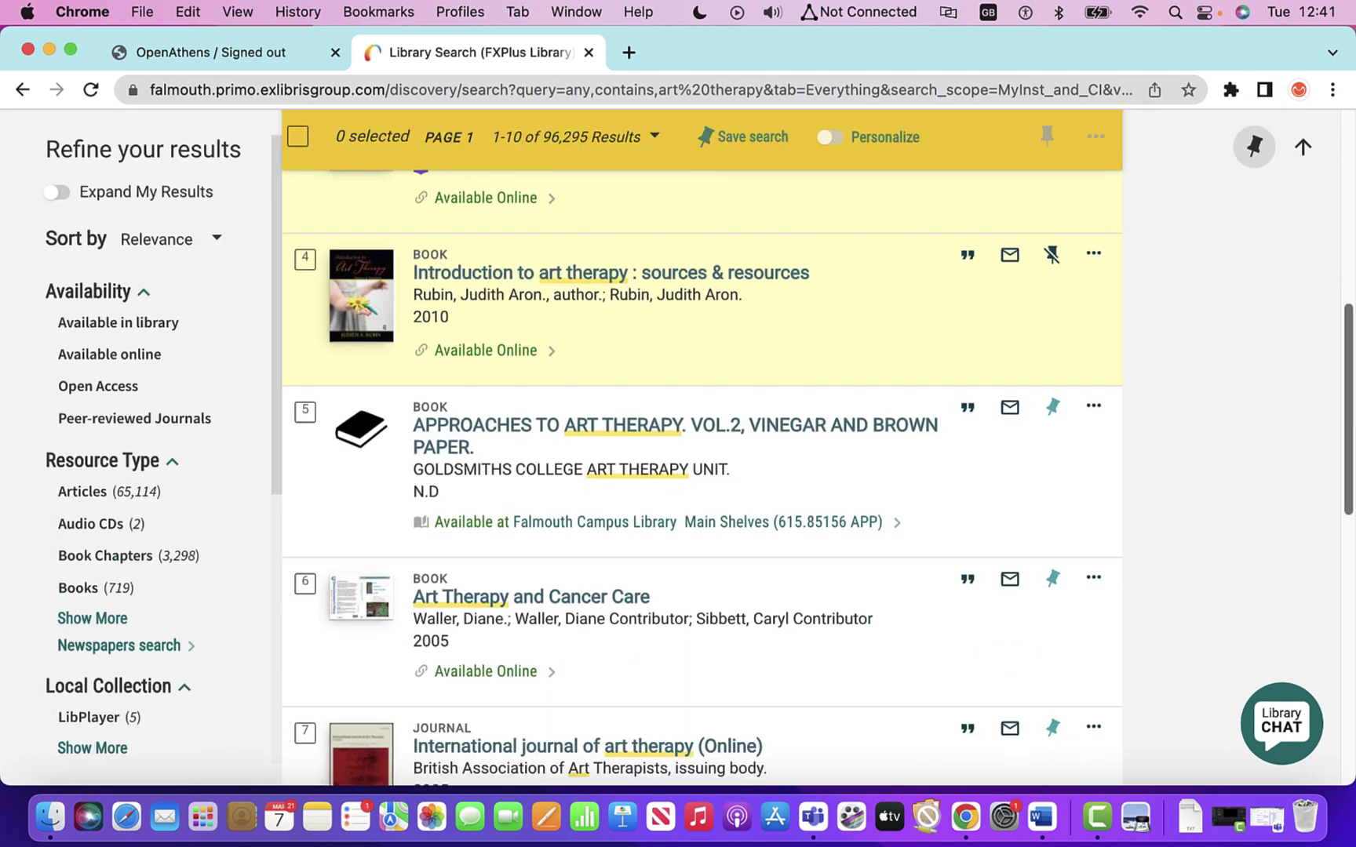
{"action": "left_click", "coordinate": [1052, 407]}
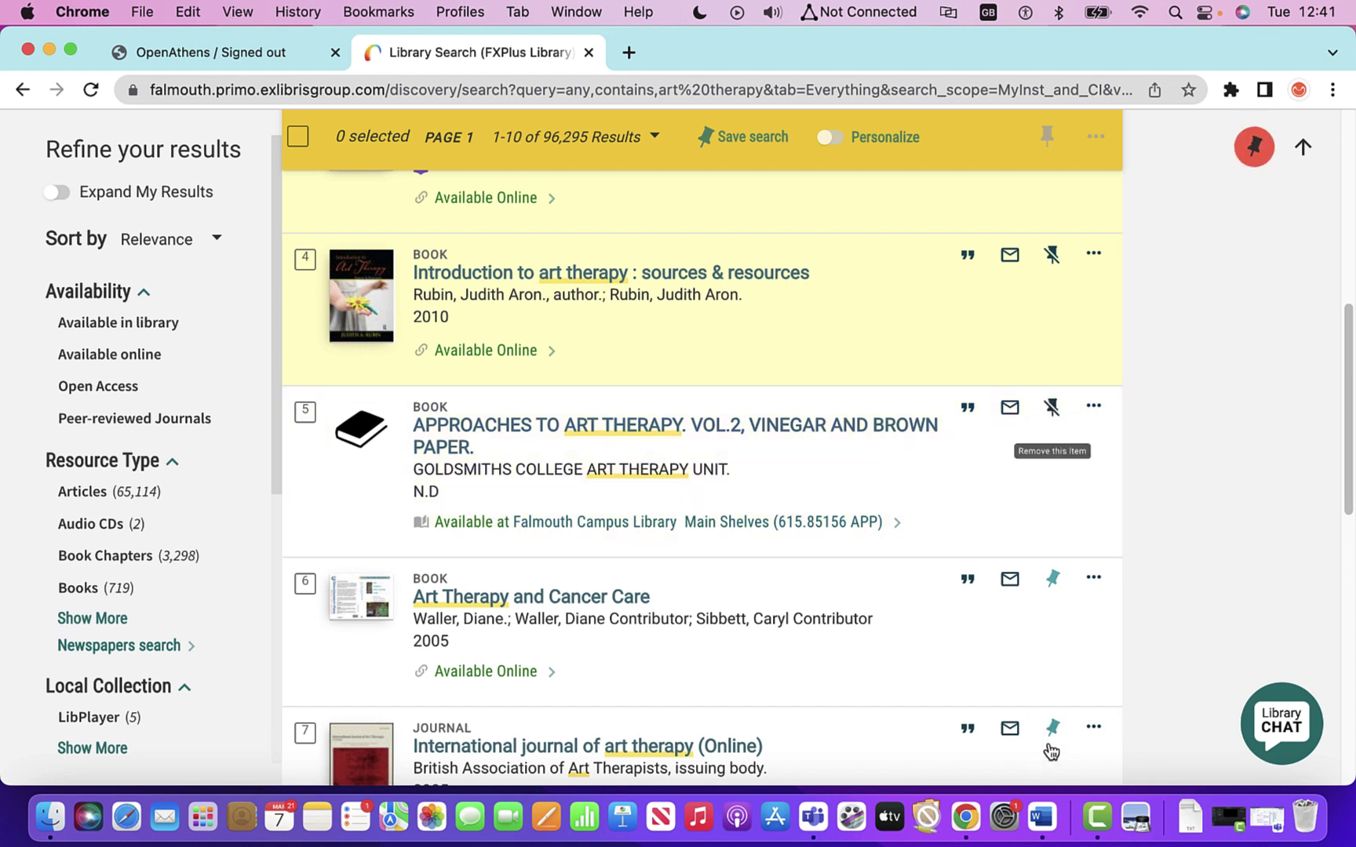
{"action": "left_click", "coordinate": [1053, 582]}
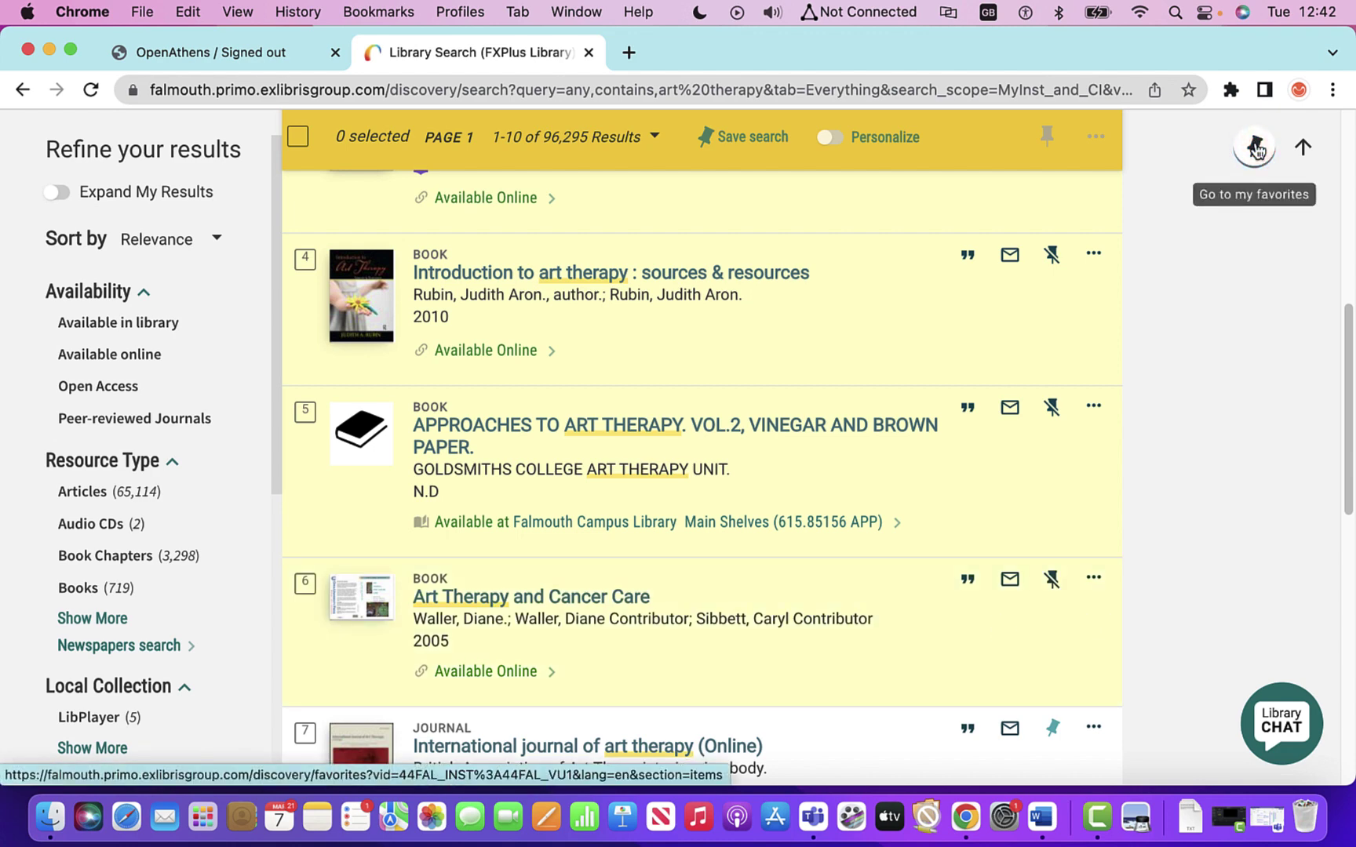
{"action": "left_click", "coordinate": [1256, 148]}
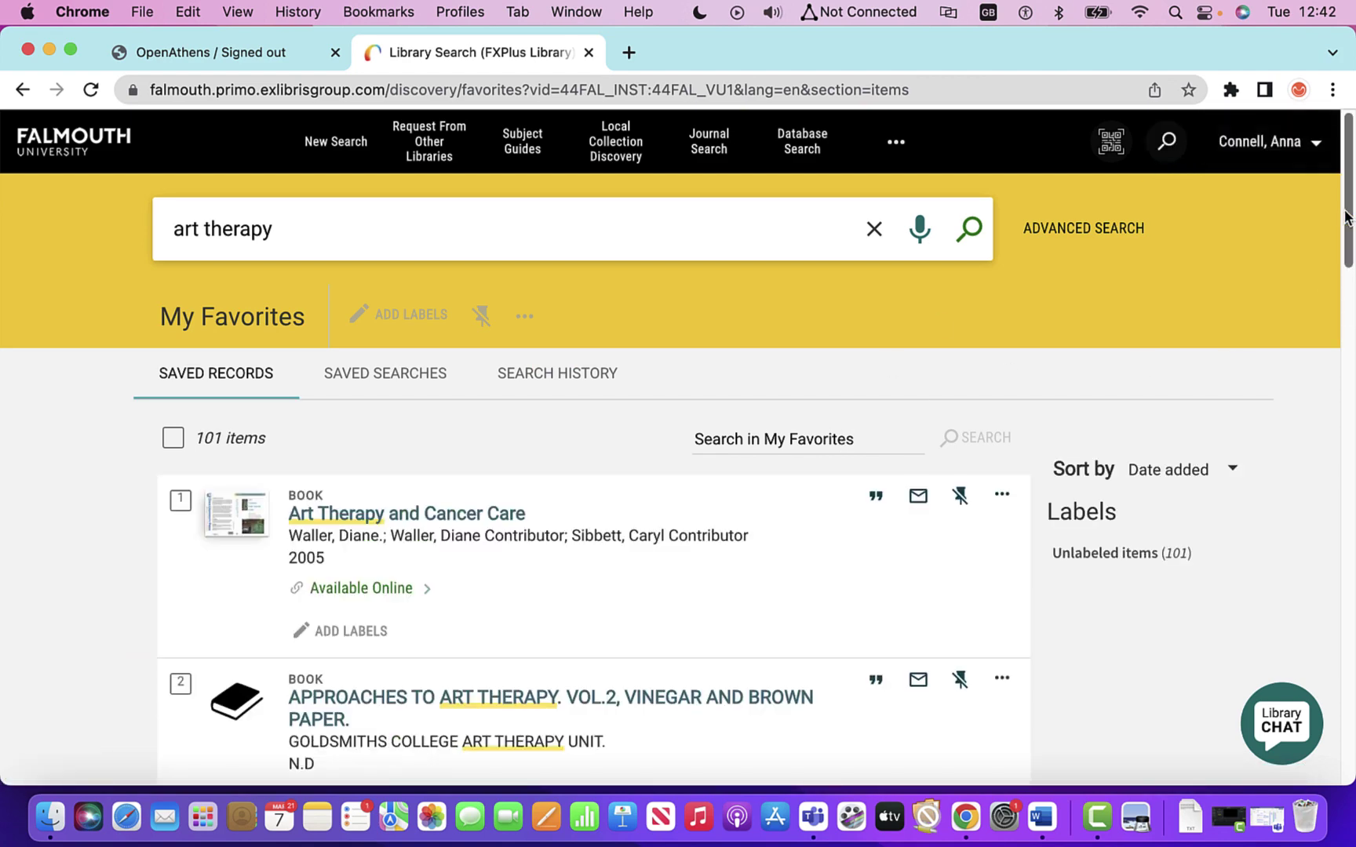
{"action": "scroll", "coordinate": [1348, 213], "scroll_direction": "down", "scroll_amount": 5}
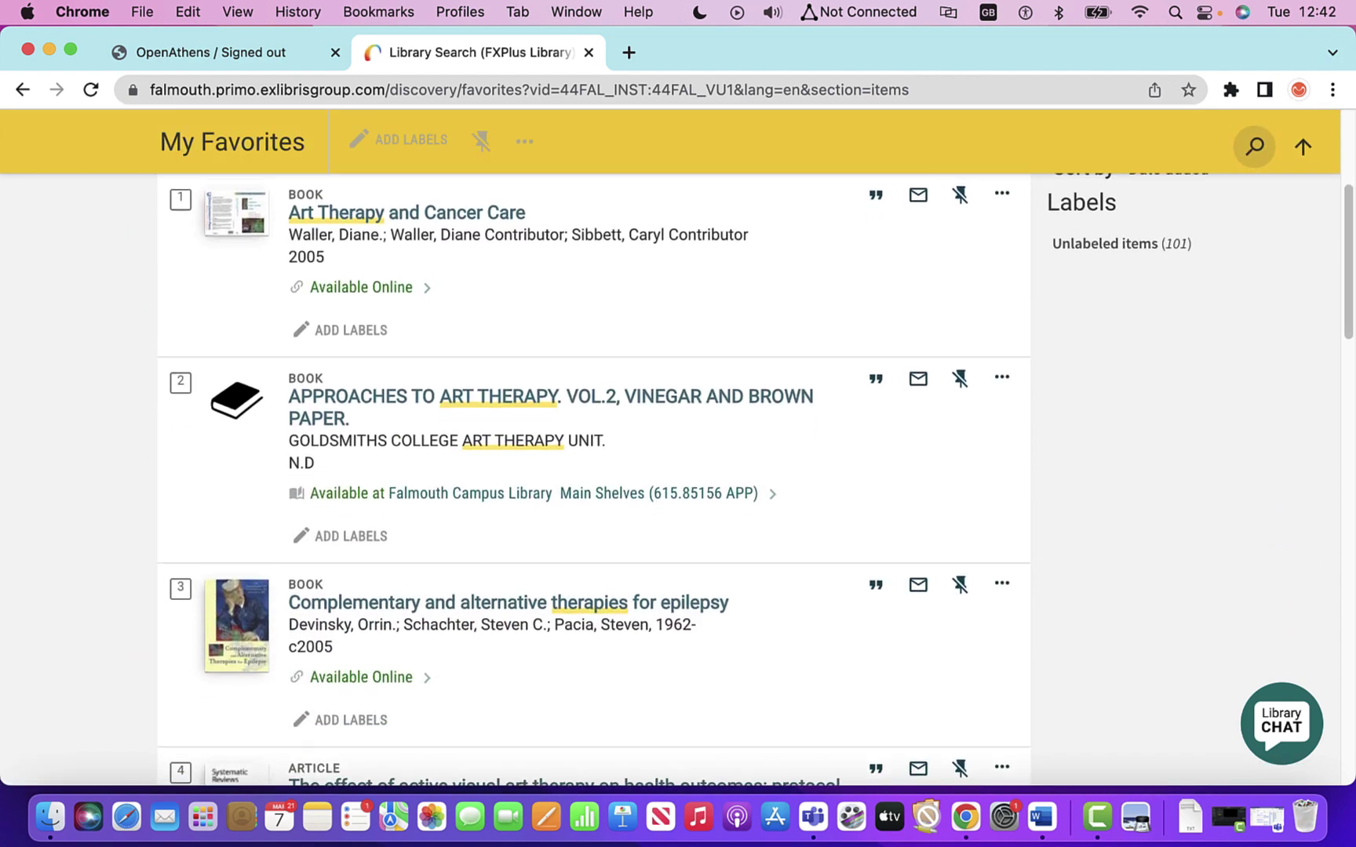
{"action": "scroll", "coordinate": [1348, 214], "scroll_direction": "up", "scroll_amount": 5}
{"action": "scroll", "coordinate": [678, 447], "scroll_direction": "up", "scroll_amount": 1}
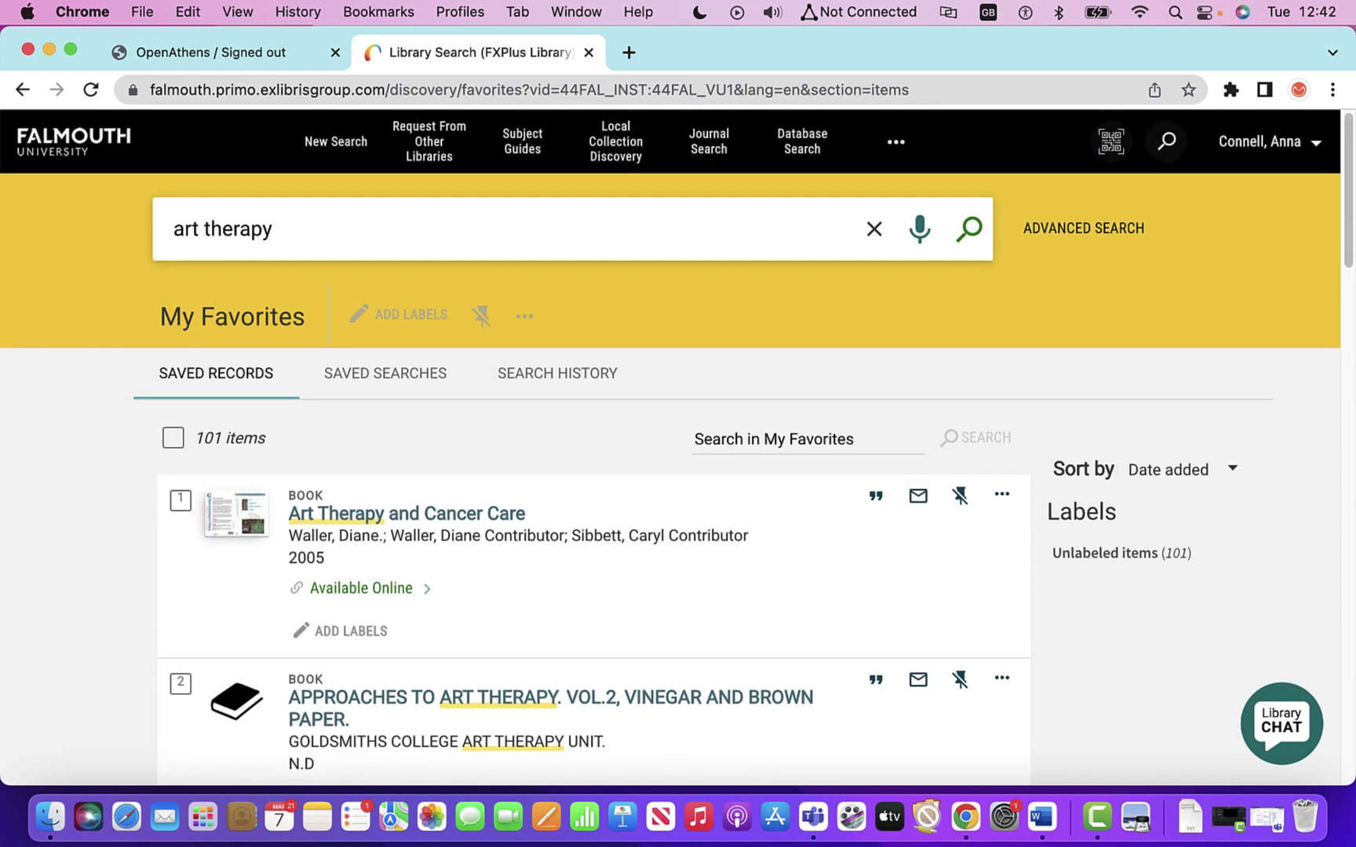
{"action": "left_click", "coordinate": [406, 377]}
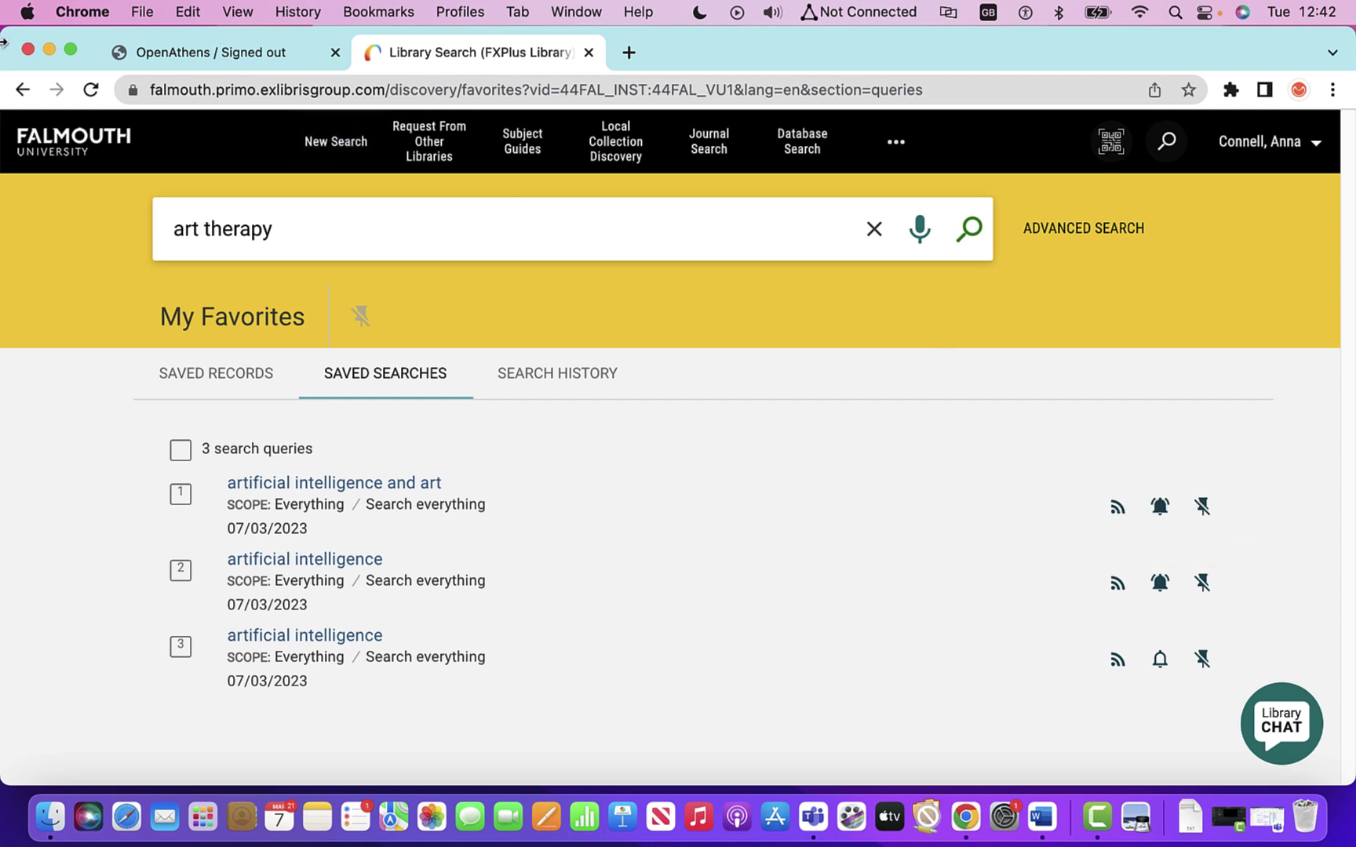
{"action": "left_click", "coordinate": [24, 88]}
{"action": "left_click", "coordinate": [24, 88]}
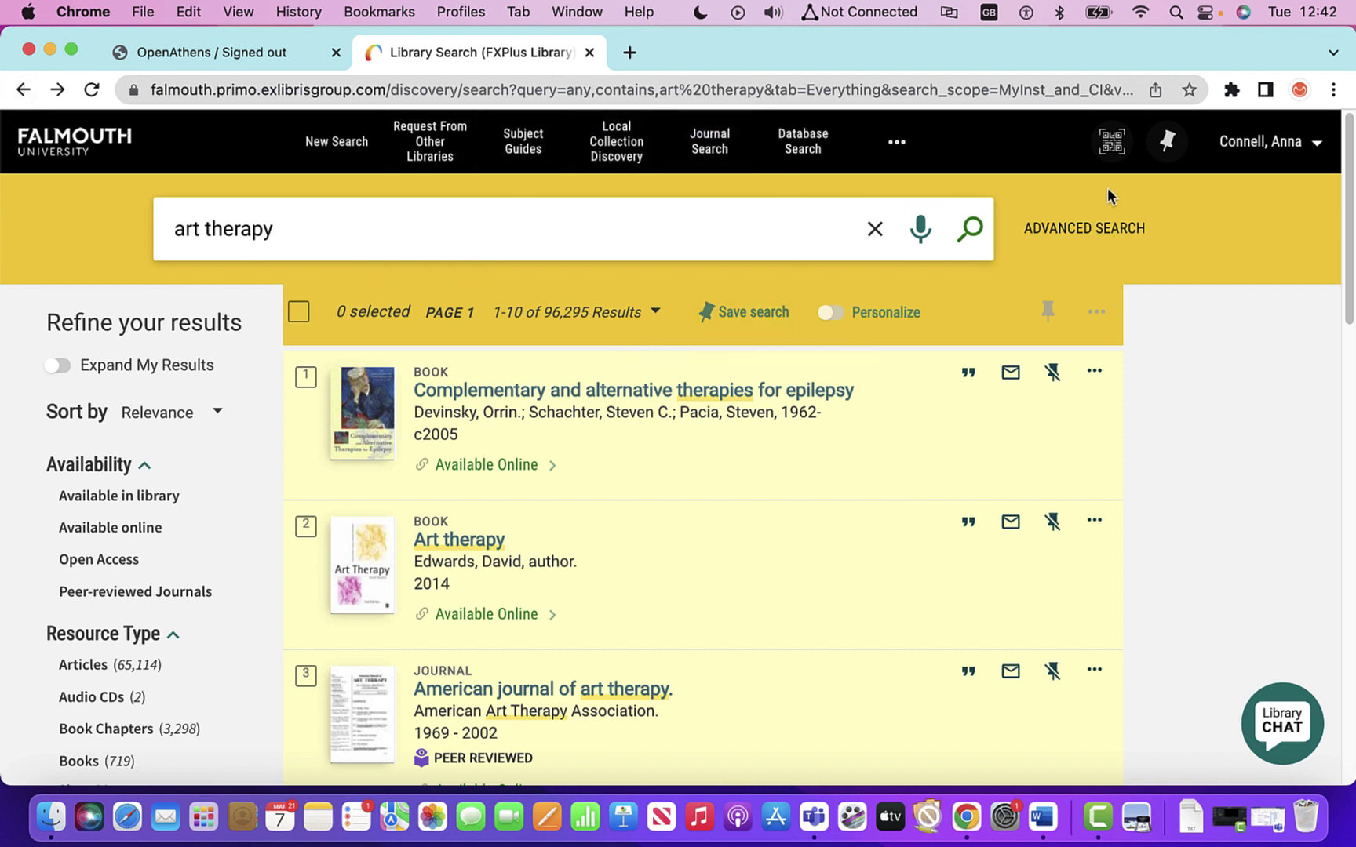
- Choose My Account from the user menu to view the My Library Card overview
{"action": "left_click", "coordinate": [1269, 166]}
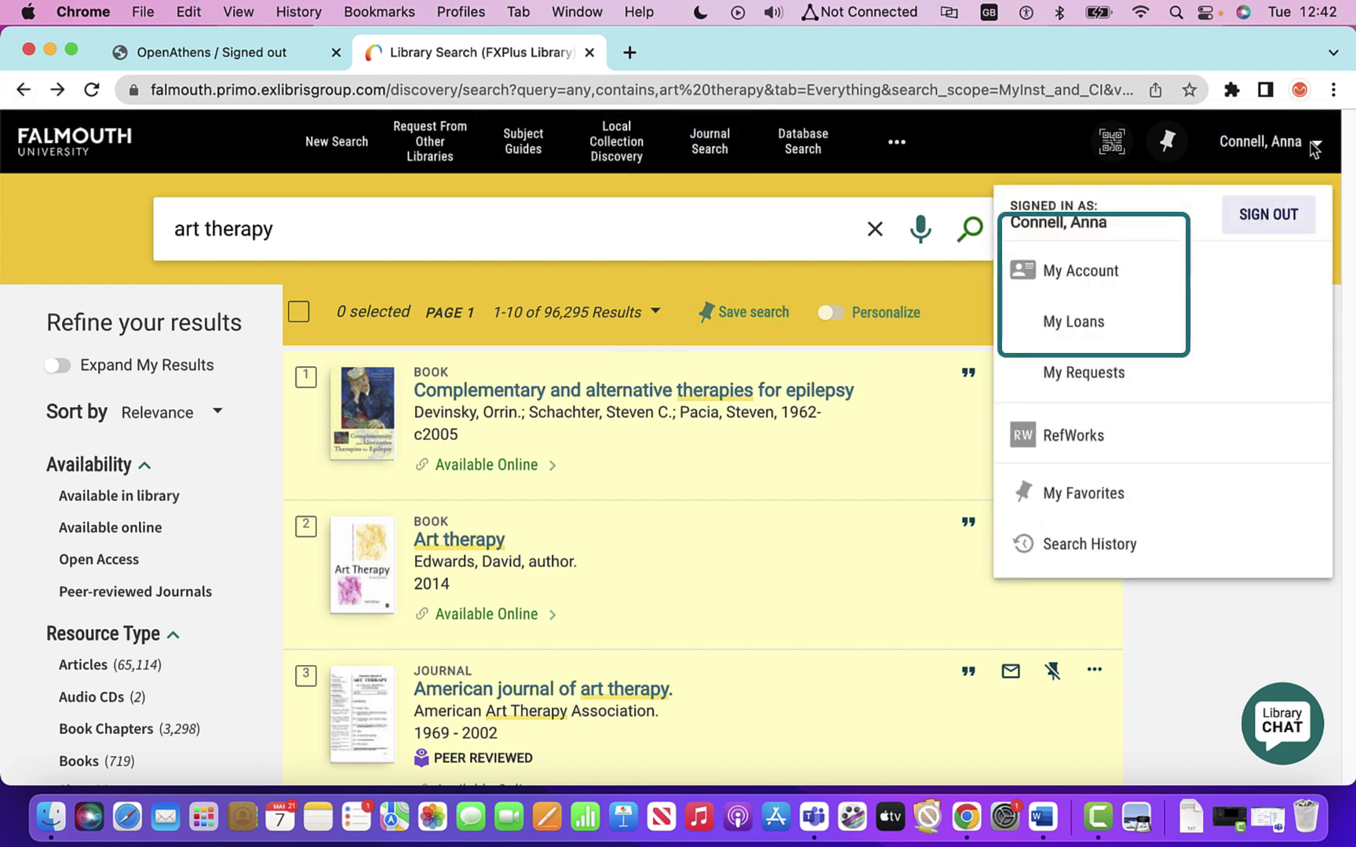
{"action": "left_click", "coordinate": [1071, 273]}
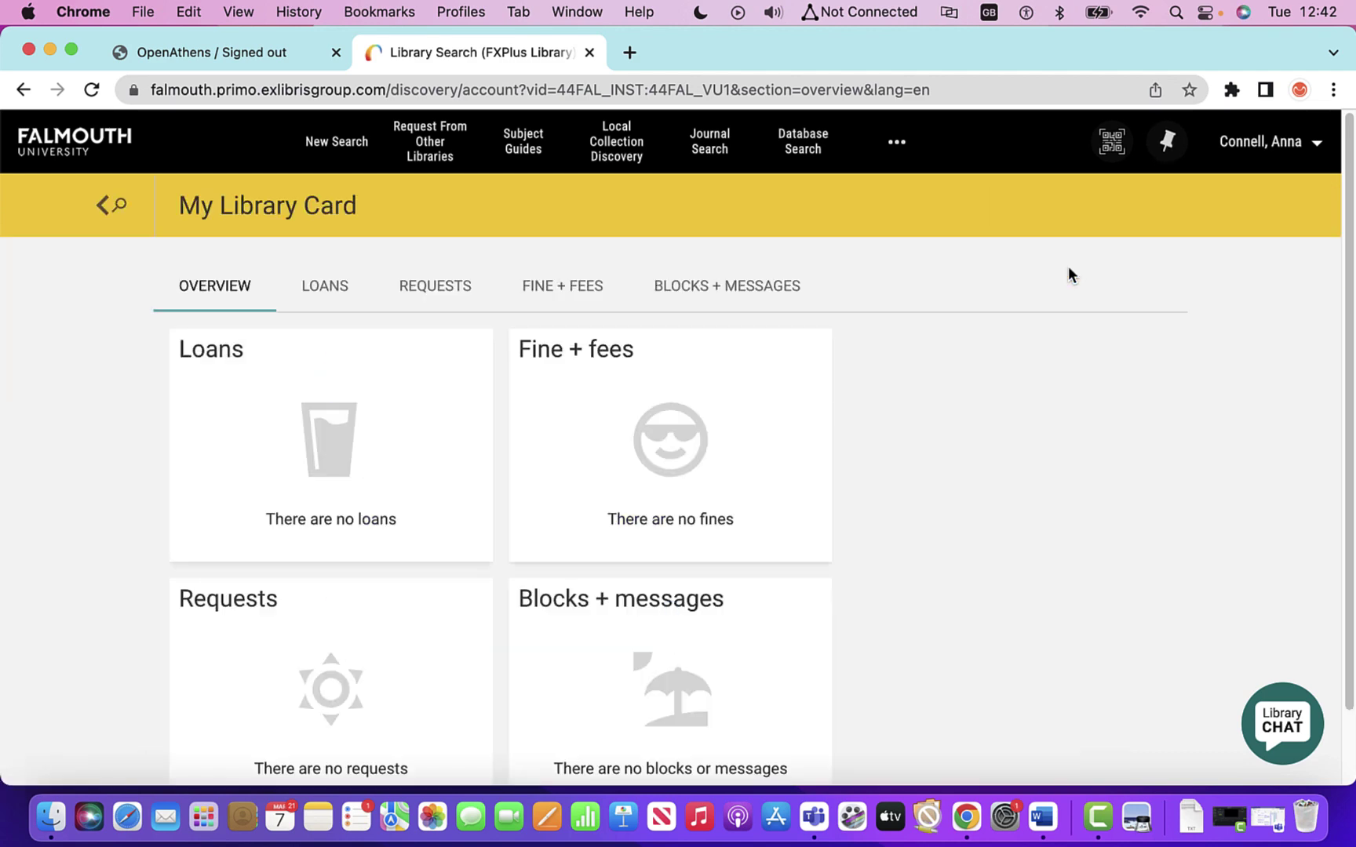